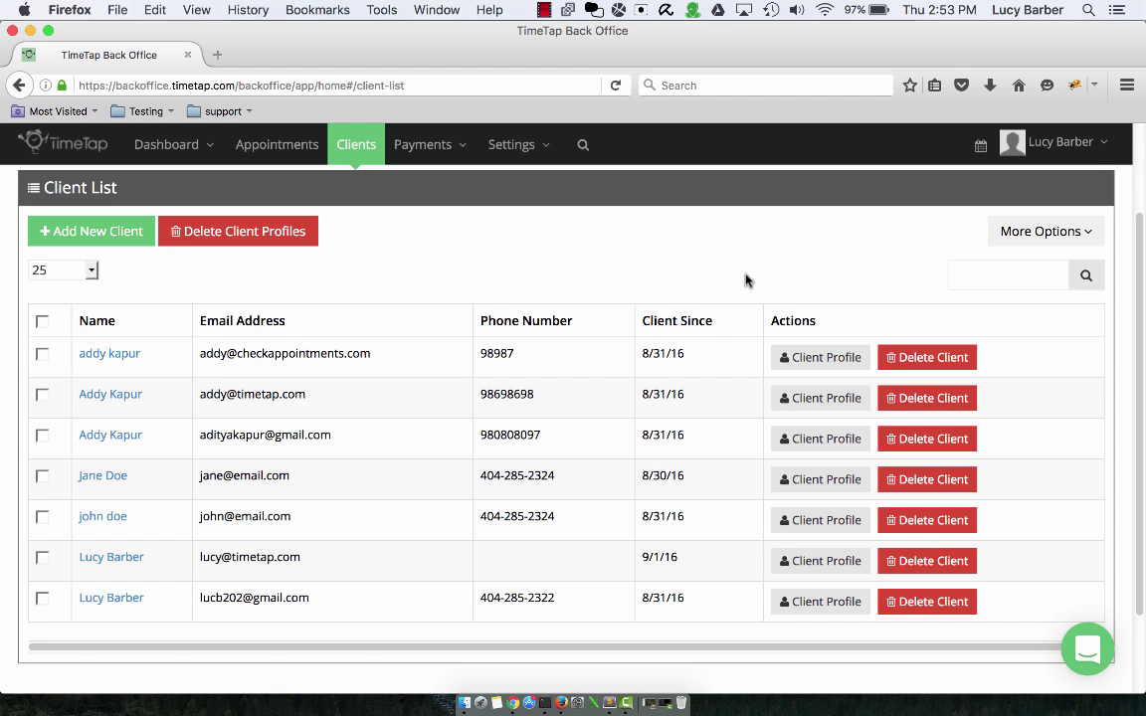
# - Open the quick add-client form and close it without saving
pyautogui.scroll(3, 771, 247)
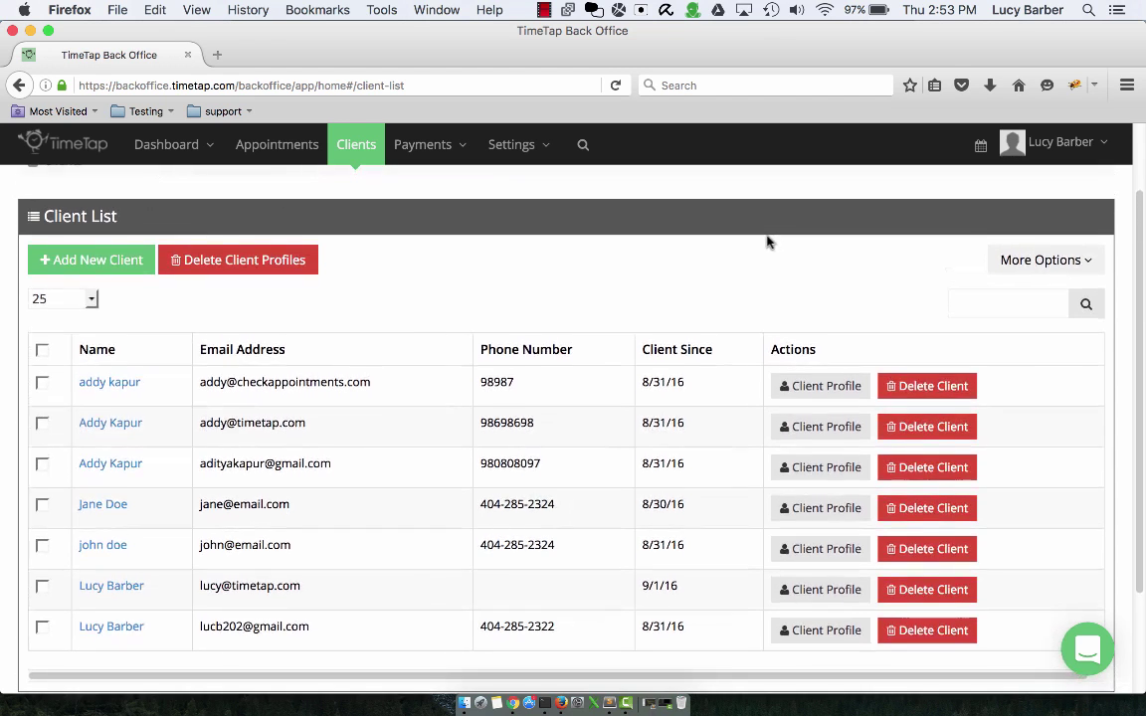
pyautogui.scroll(-2, 757, 248)
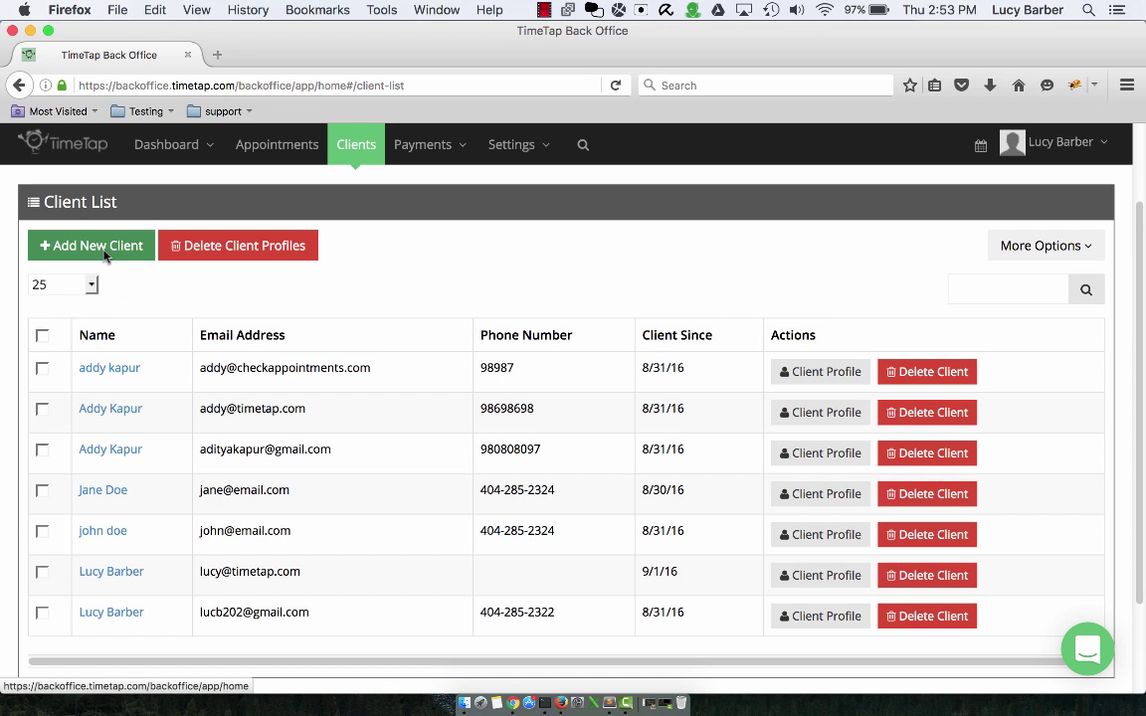
pyautogui.click(101, 249)
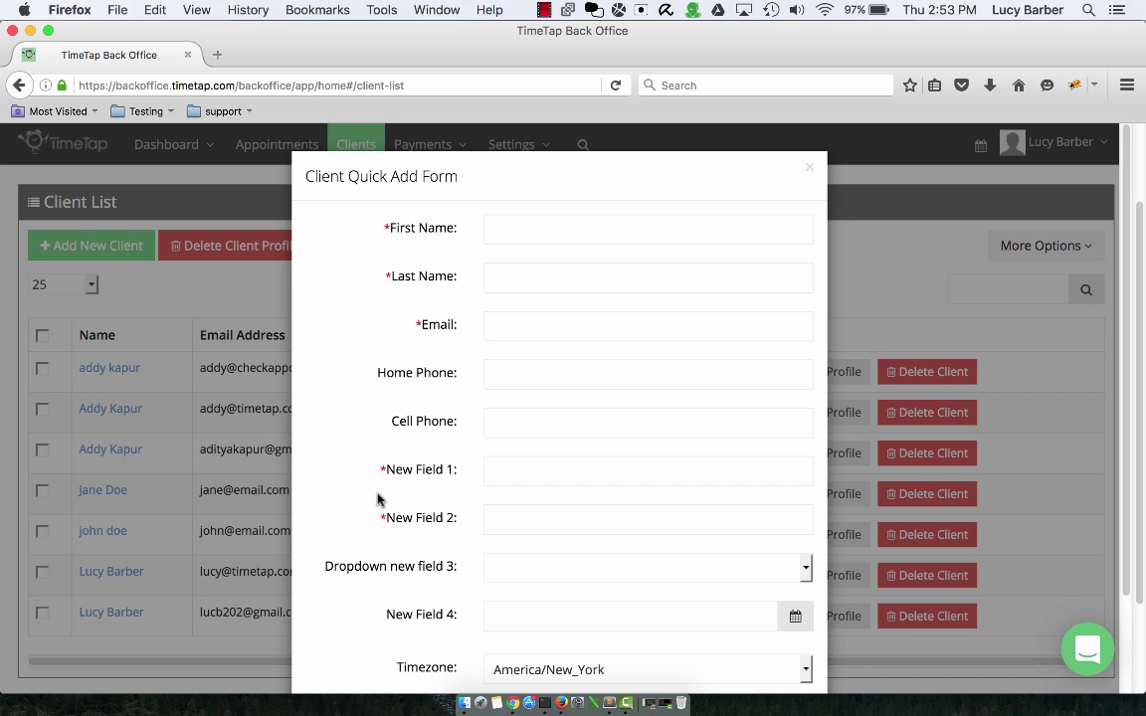
pyautogui.click(228, 317)
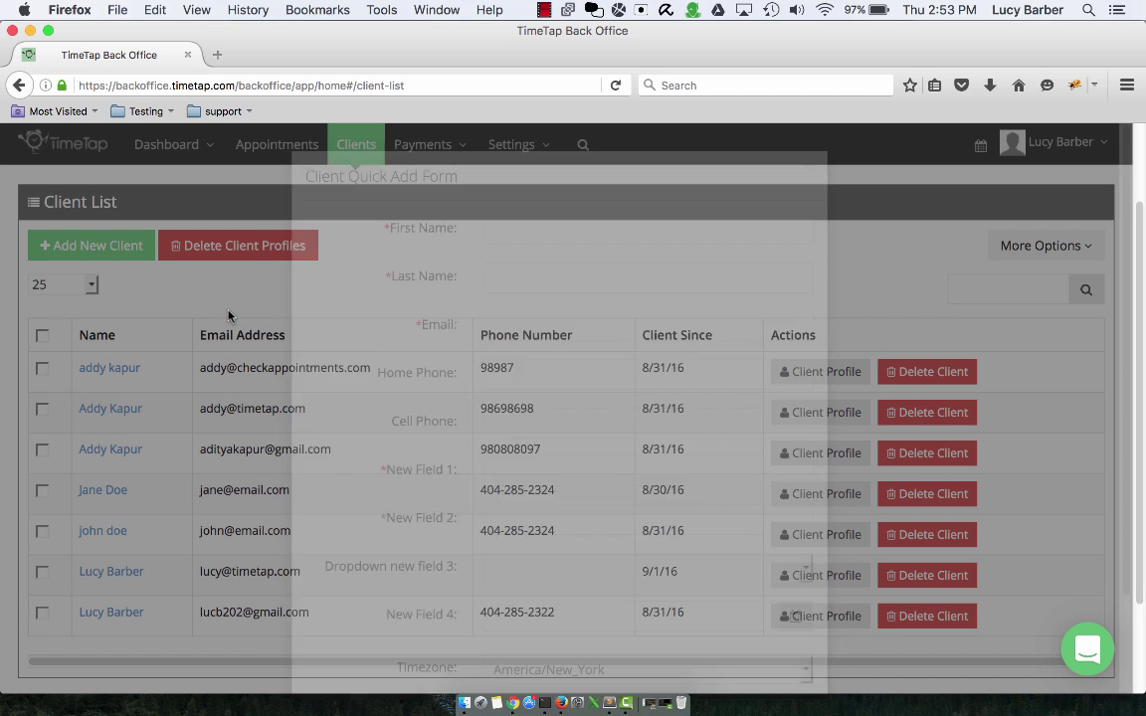
# - Review the client information field settings for First Name and New Field 1
pyautogui.click(516, 146)
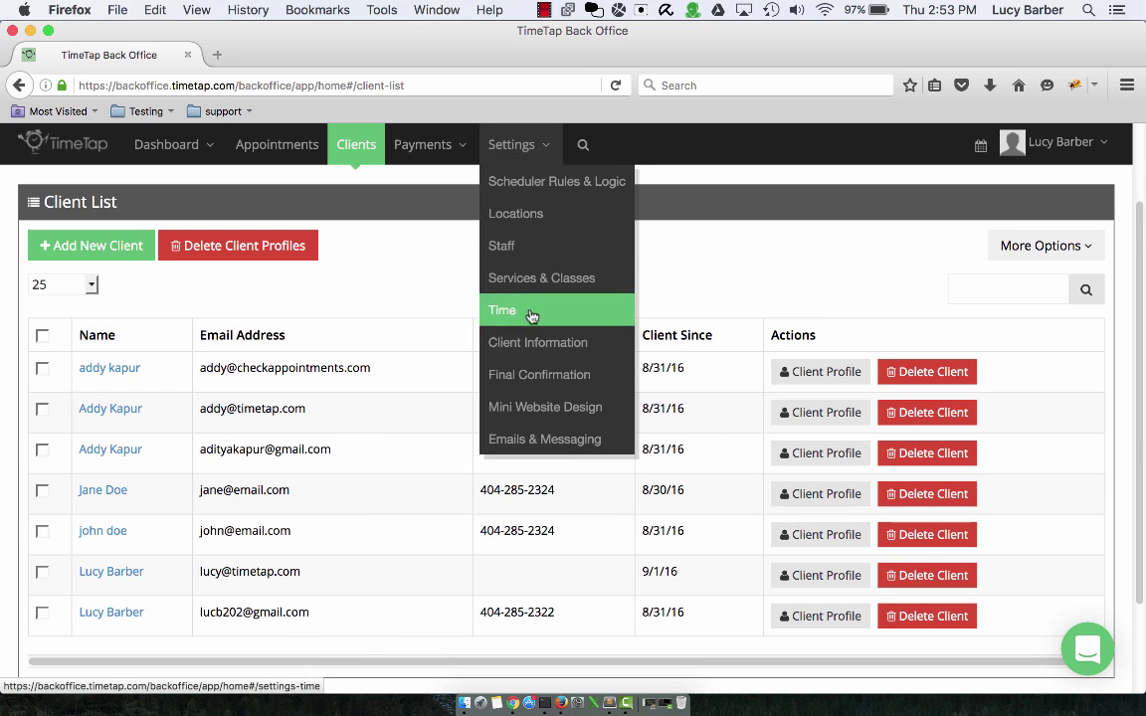
pyautogui.click(532, 338)
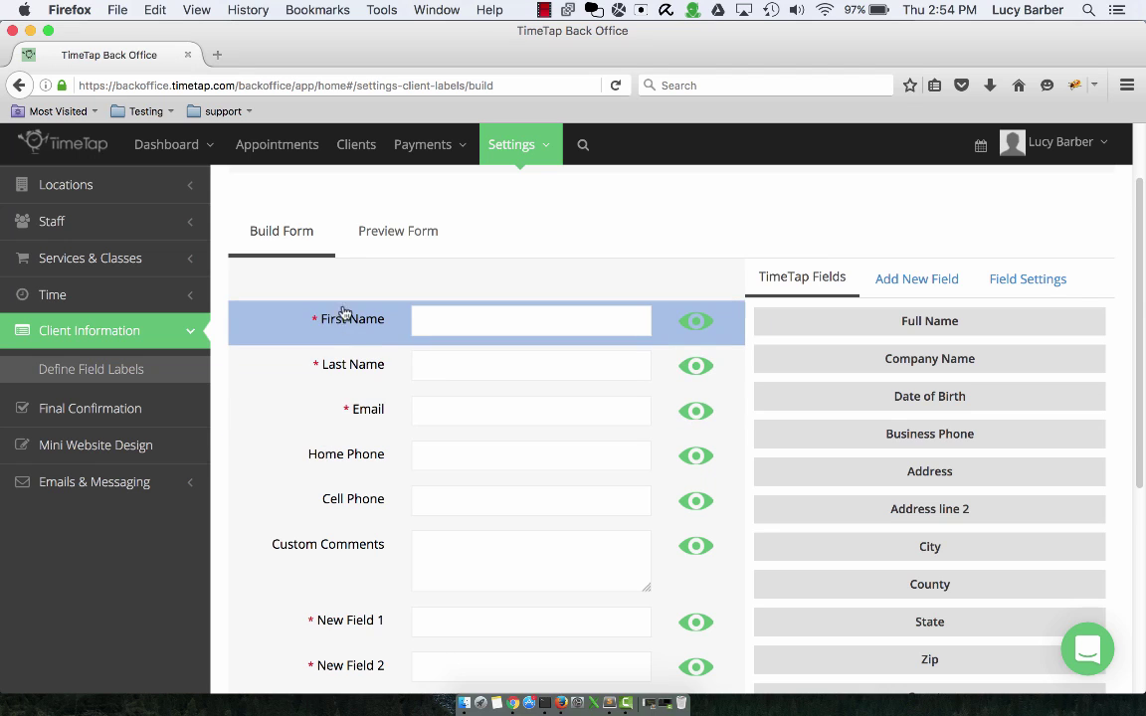
pyautogui.click(349, 339)
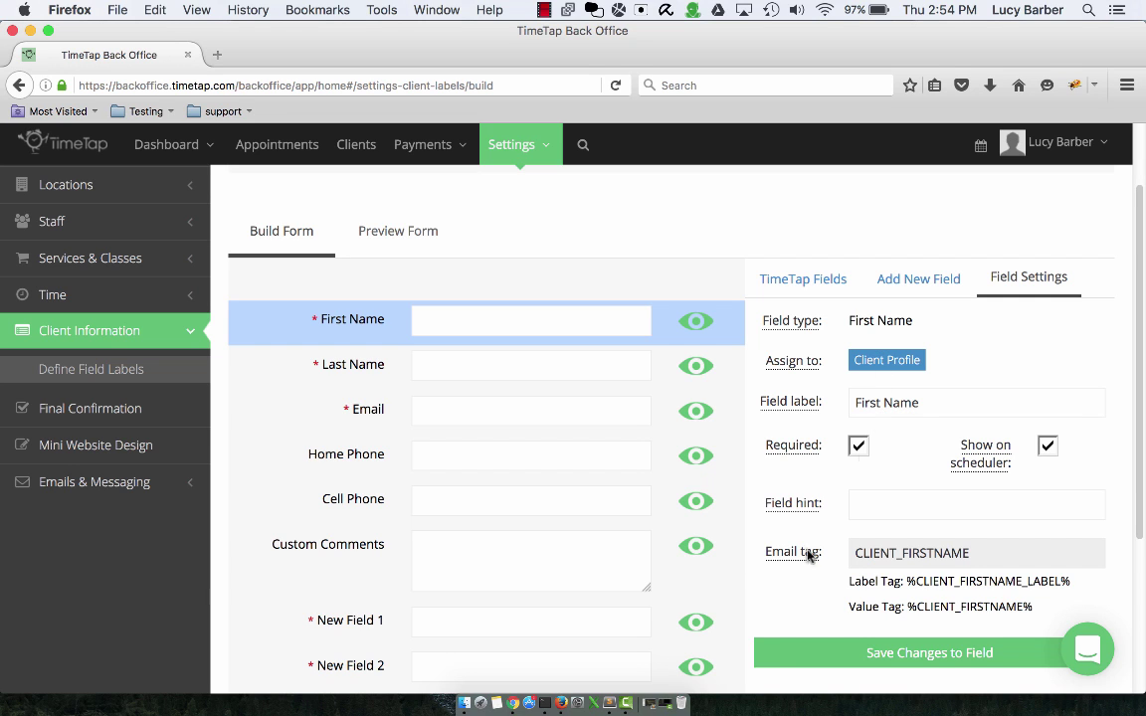
pyautogui.click(727, 638)
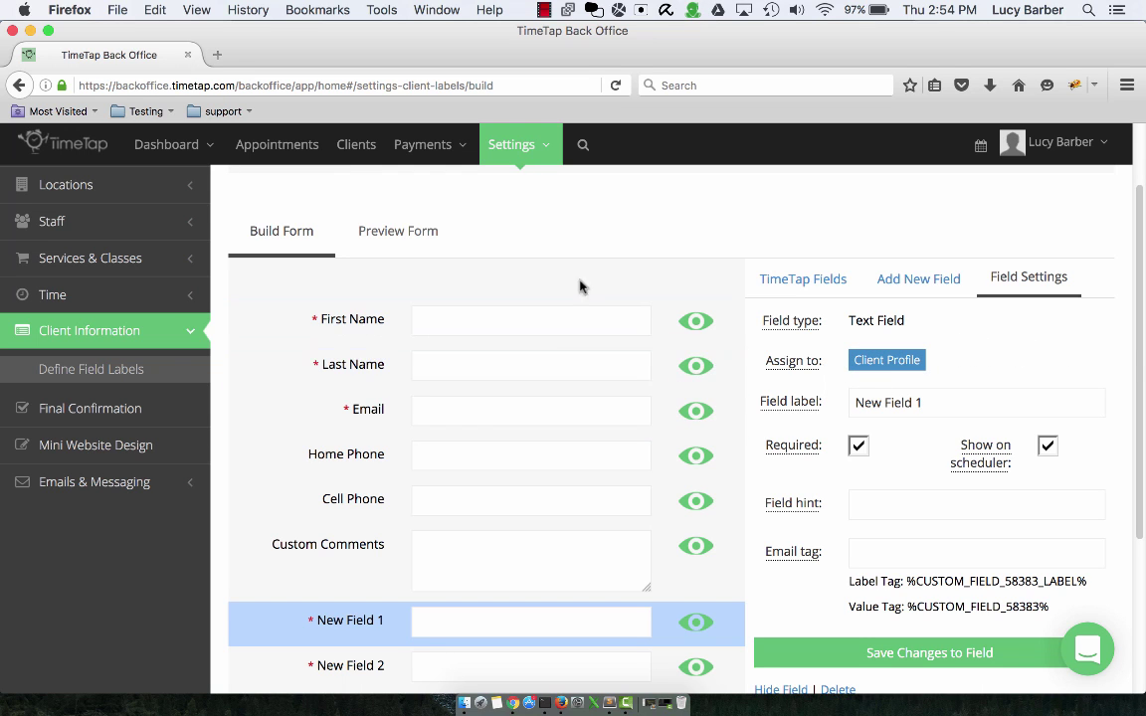
# - Back on the client list, open the quick add form again and cancel it
pyautogui.click(356, 149)
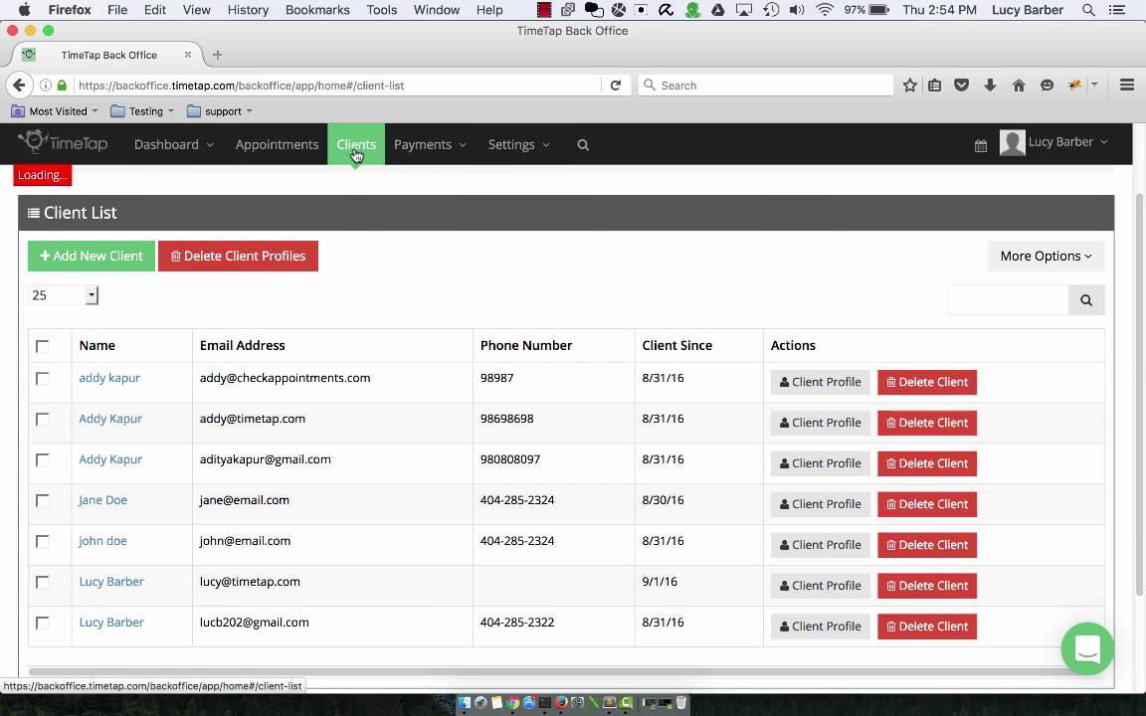
pyautogui.click(97, 259)
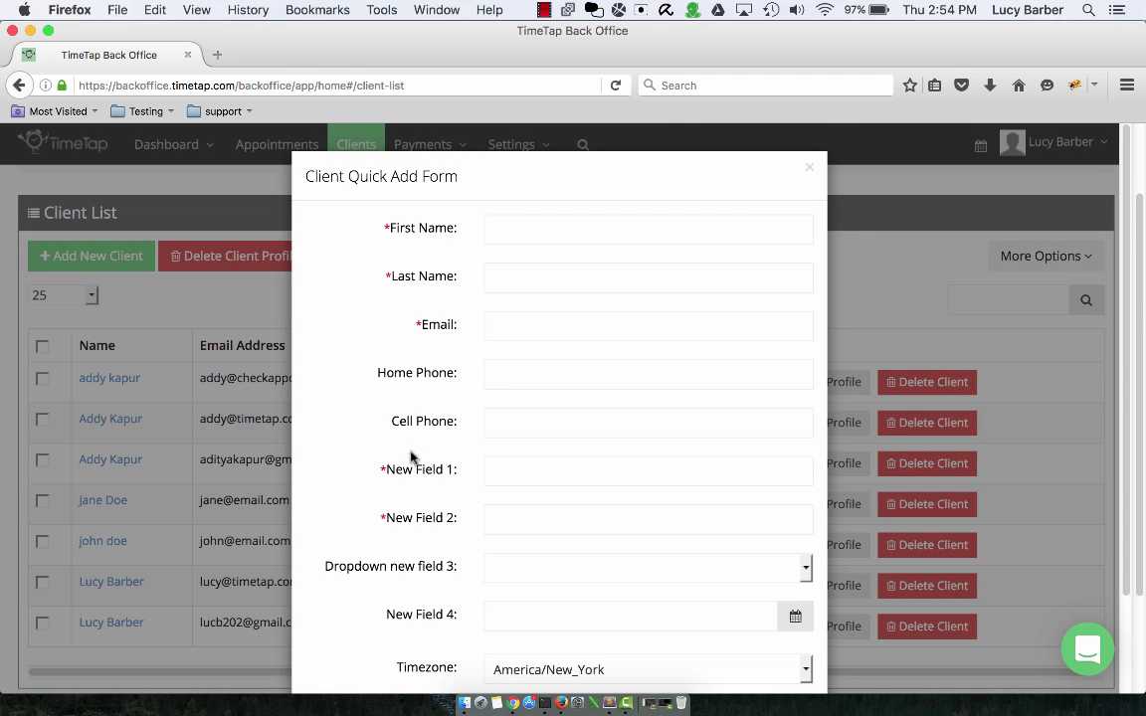
pyautogui.scroll(-3, 422, 471)
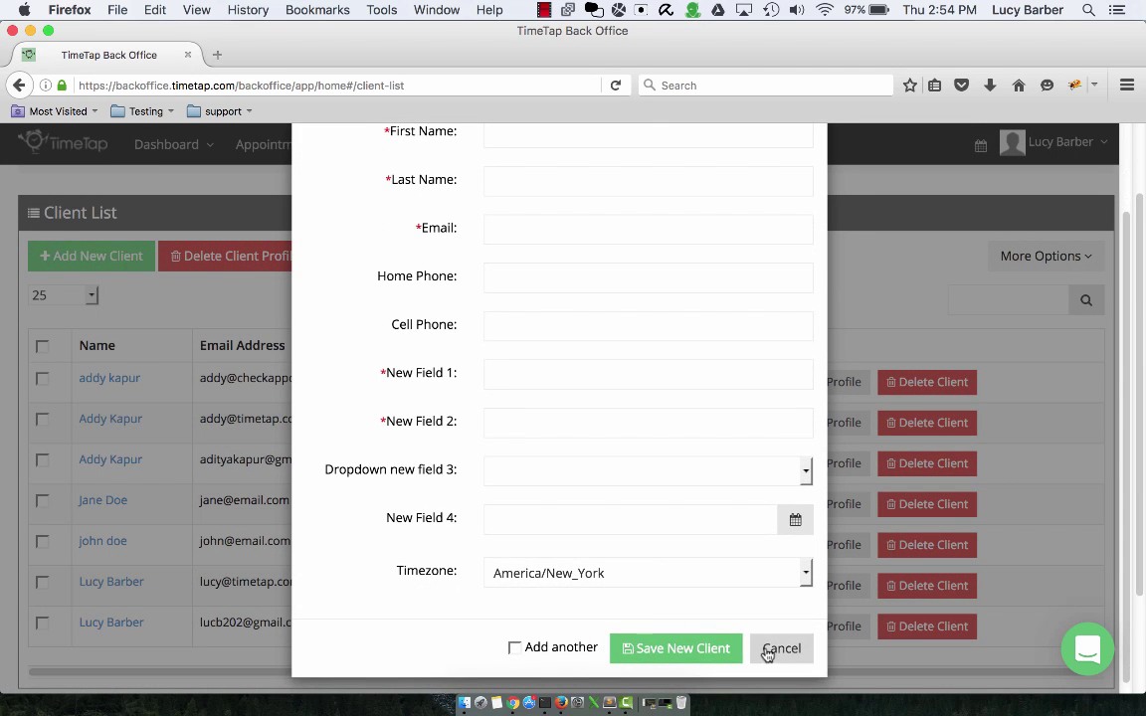
pyautogui.click(781, 649)
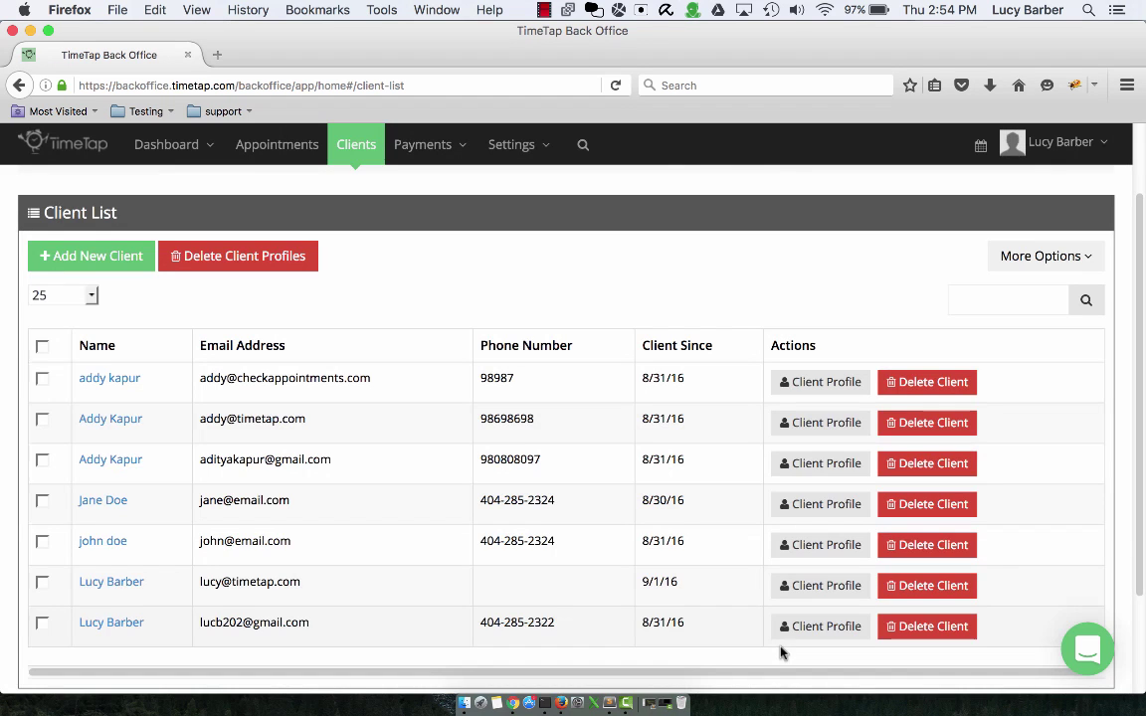
pyautogui.scroll(2, 540, 503)
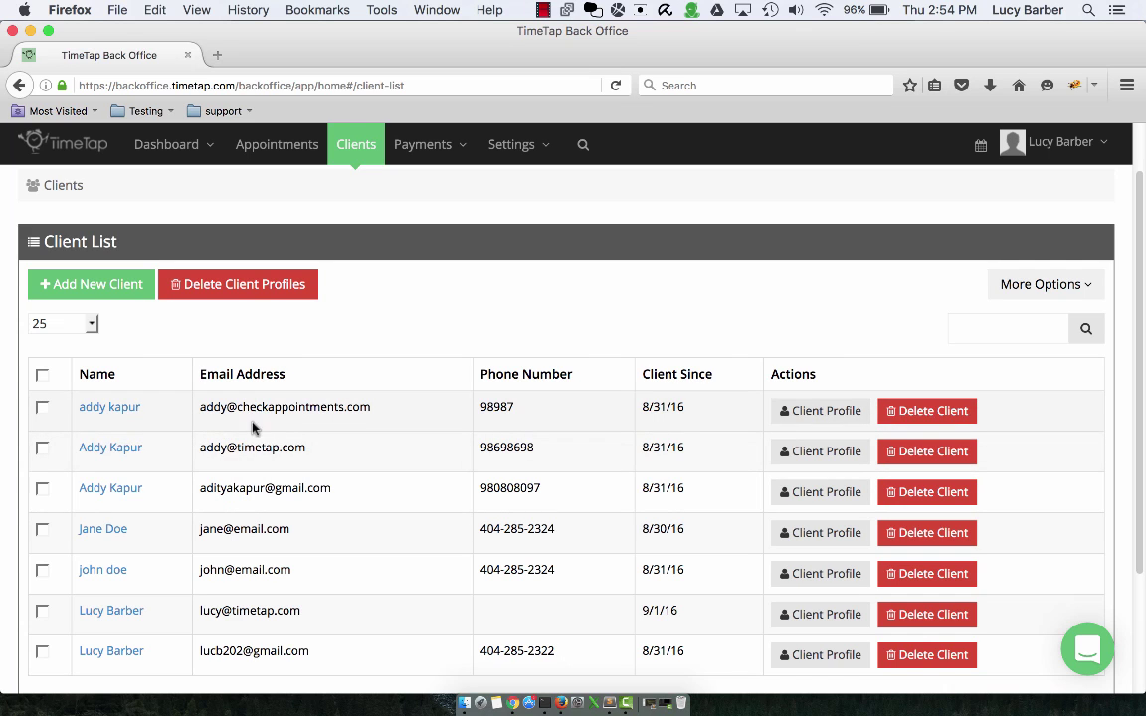
# - Select the three duplicate client rows and merge them into the first listed profile
pyautogui.click(42, 488)
pyautogui.click(42, 447)
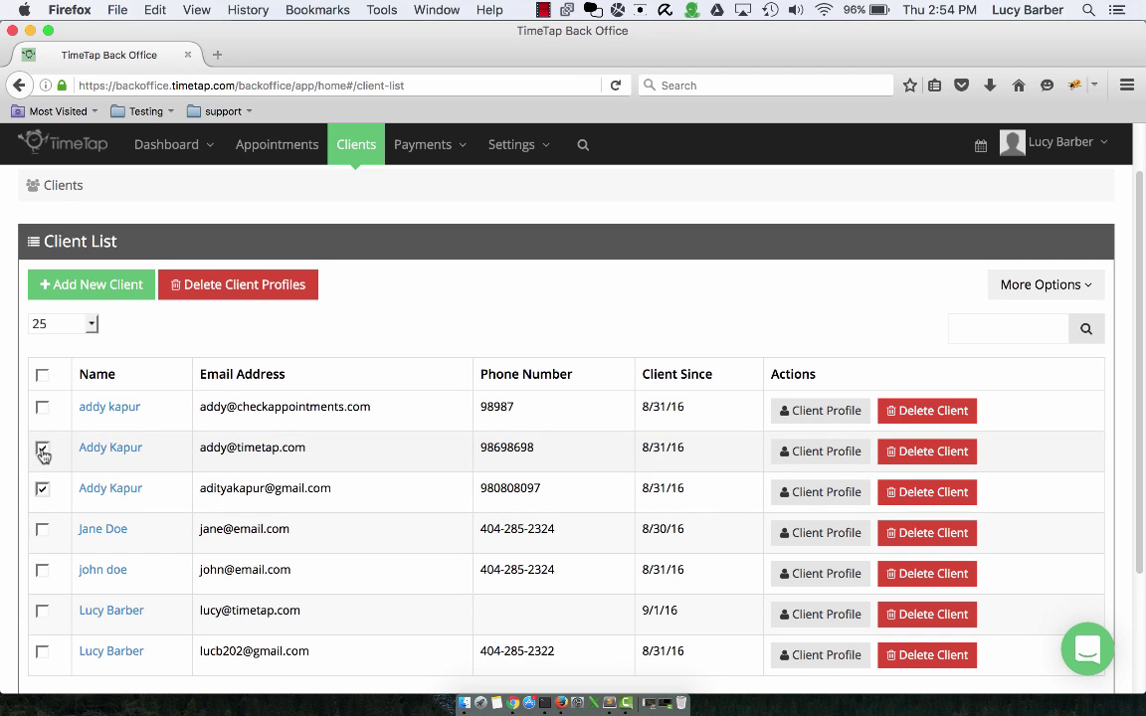
pyautogui.click(42, 407)
pyautogui.click(1071, 288)
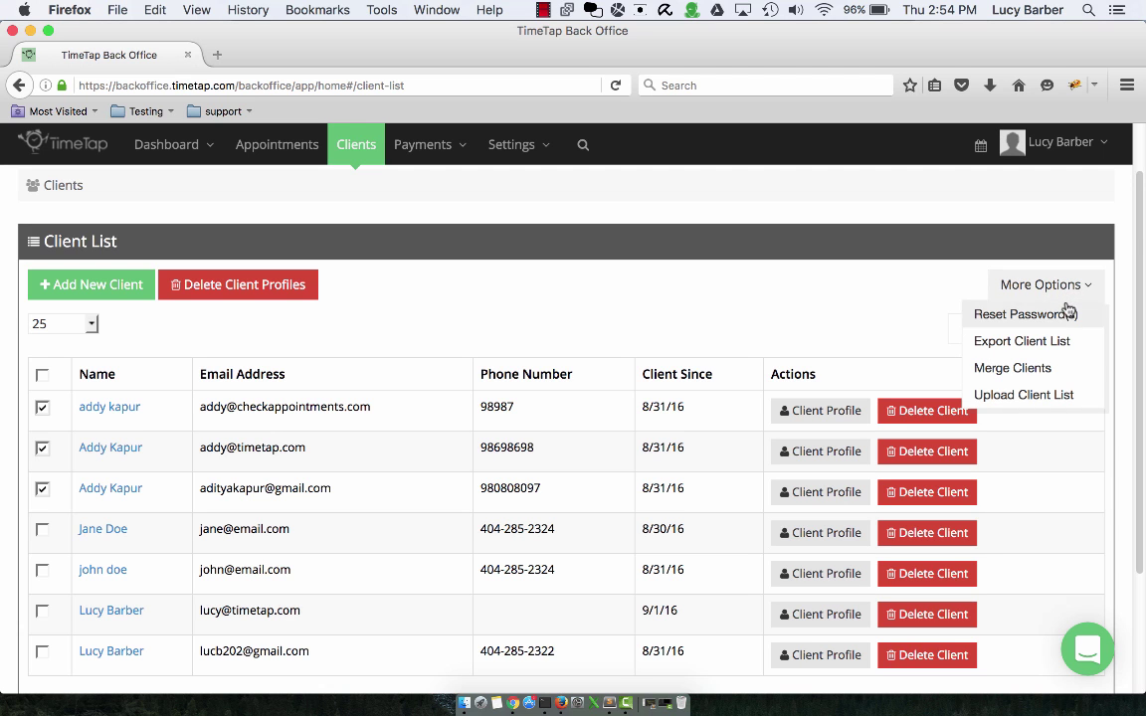
pyautogui.click(1055, 370)
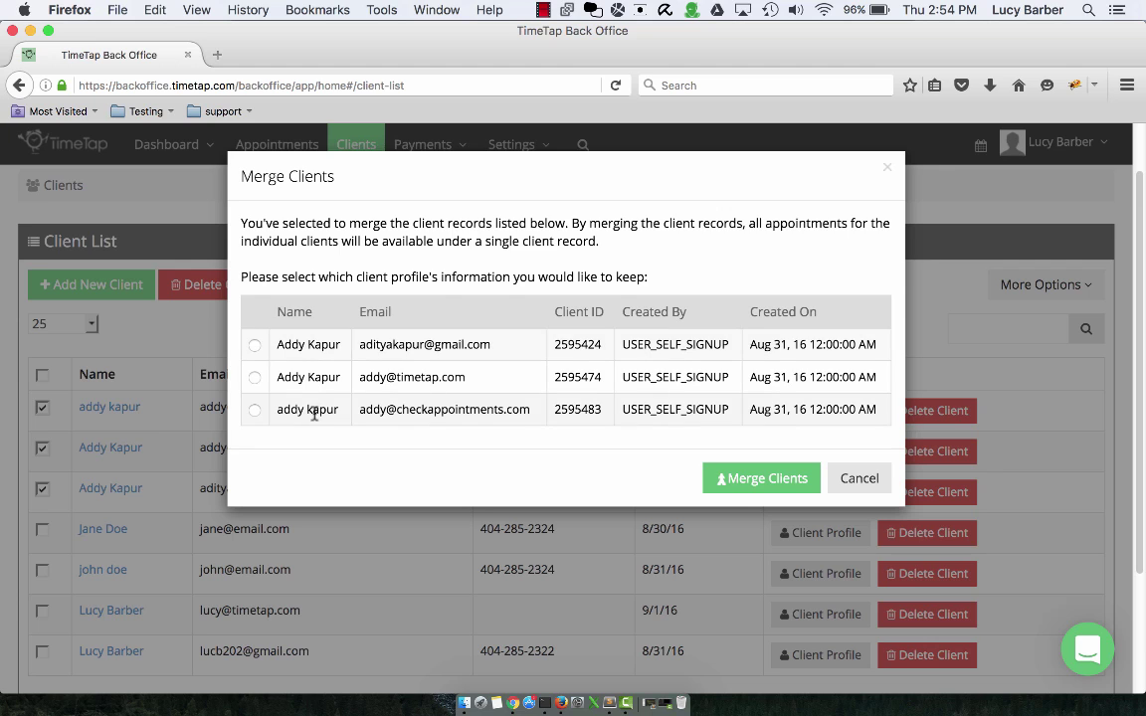
pyautogui.click(256, 345)
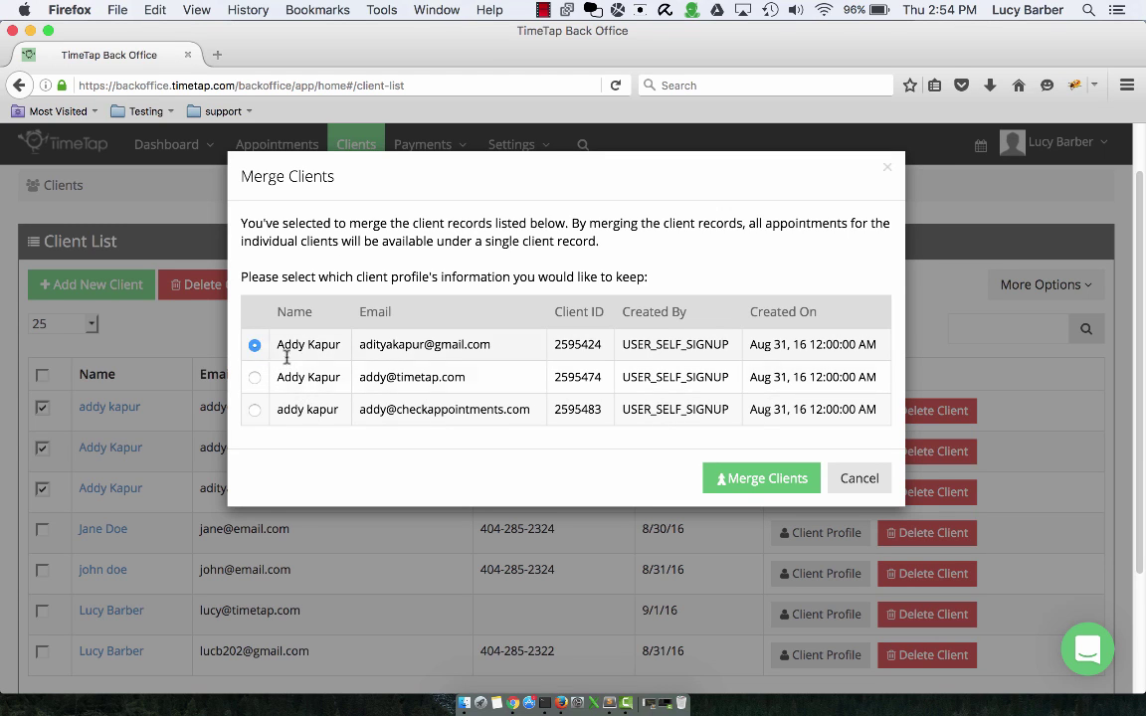
pyautogui.click(772, 478)
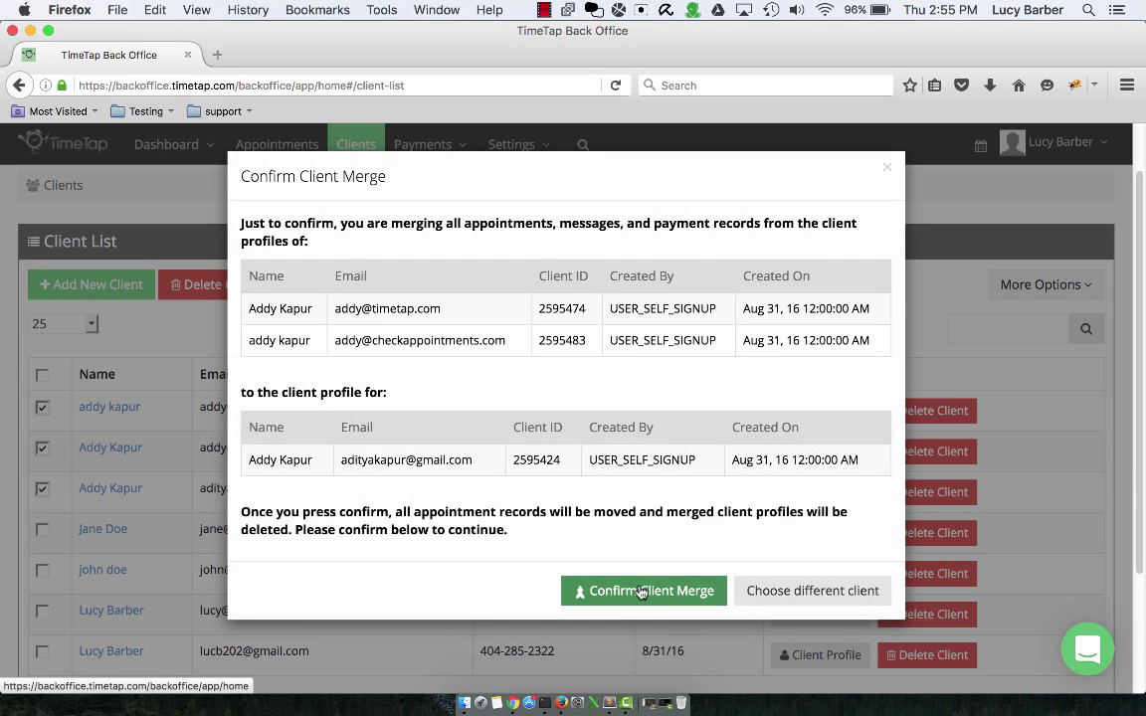
pyautogui.click(634, 594)
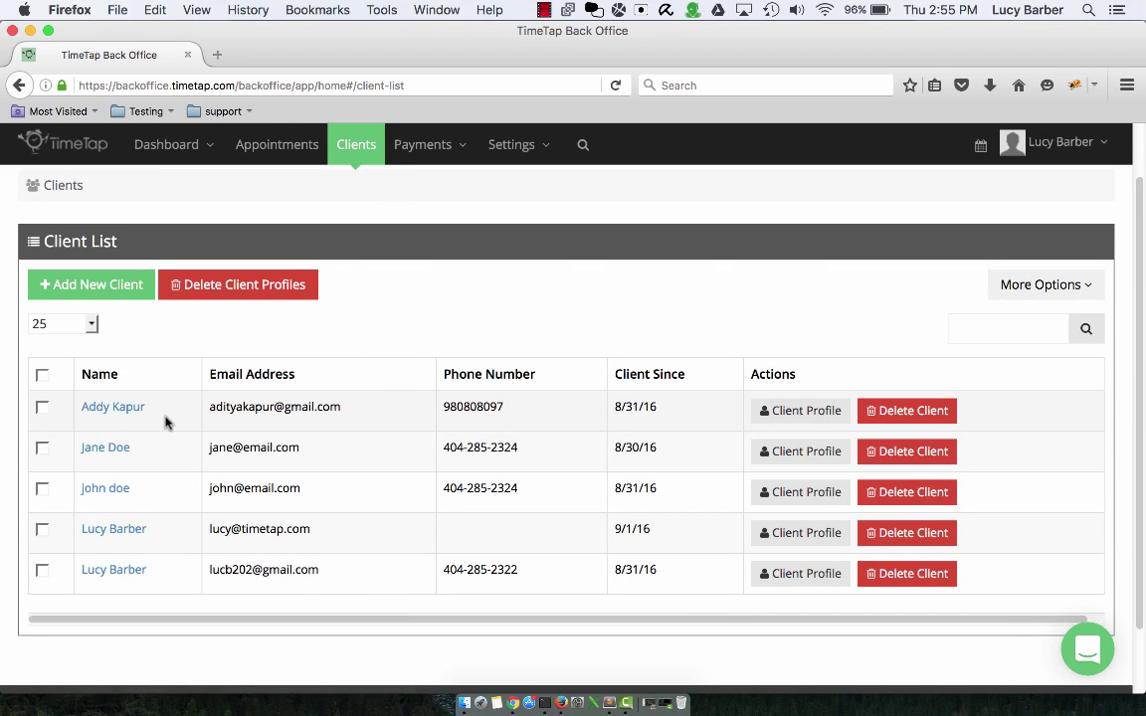
# - Select two client rows to see the More Options actions, then deselect them
pyautogui.click(42, 408)
pyautogui.click(41, 448)
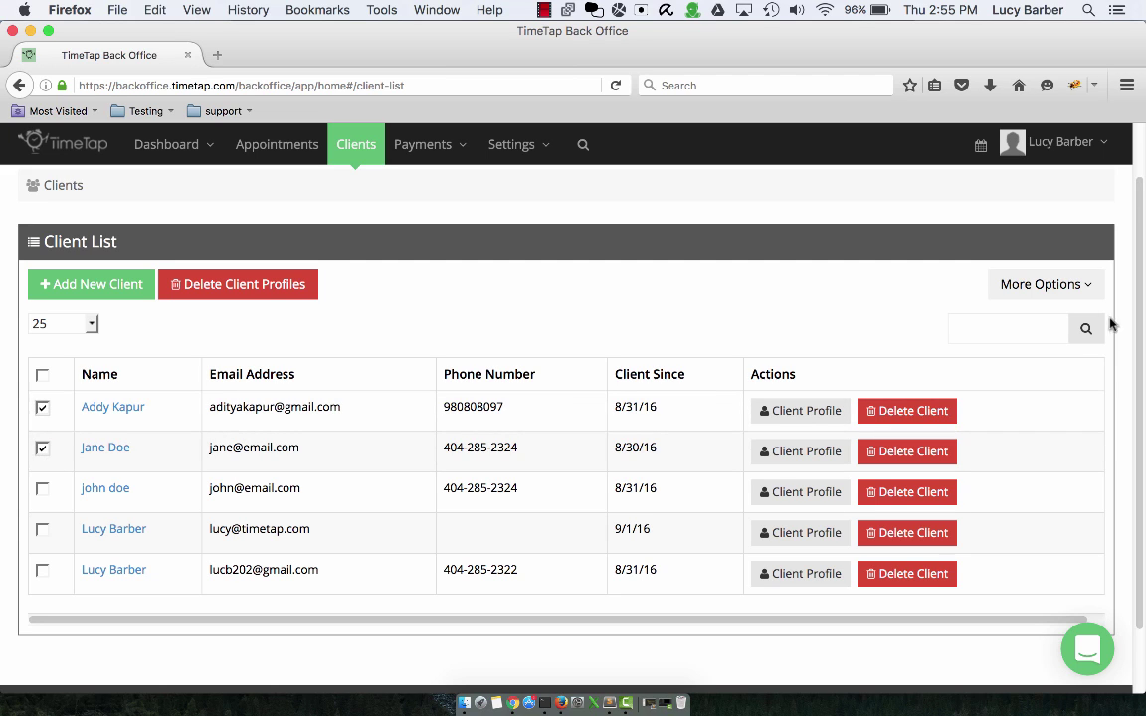
pyautogui.click(1084, 291)
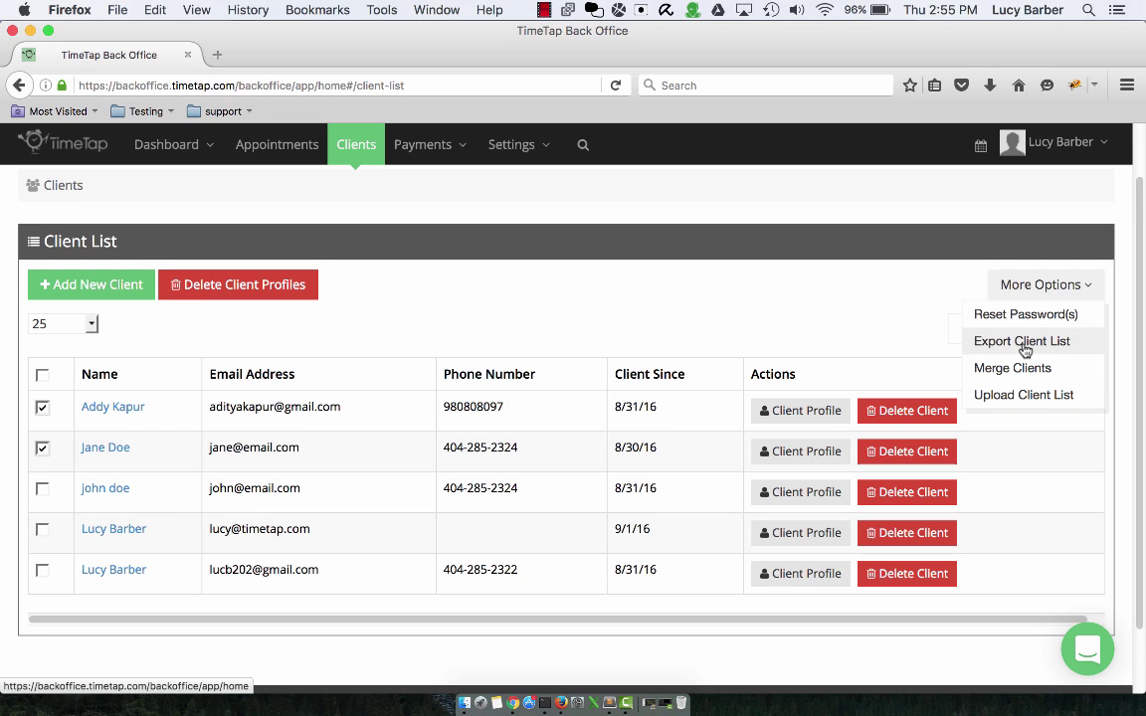
pyautogui.click(42, 449)
pyautogui.click(42, 407)
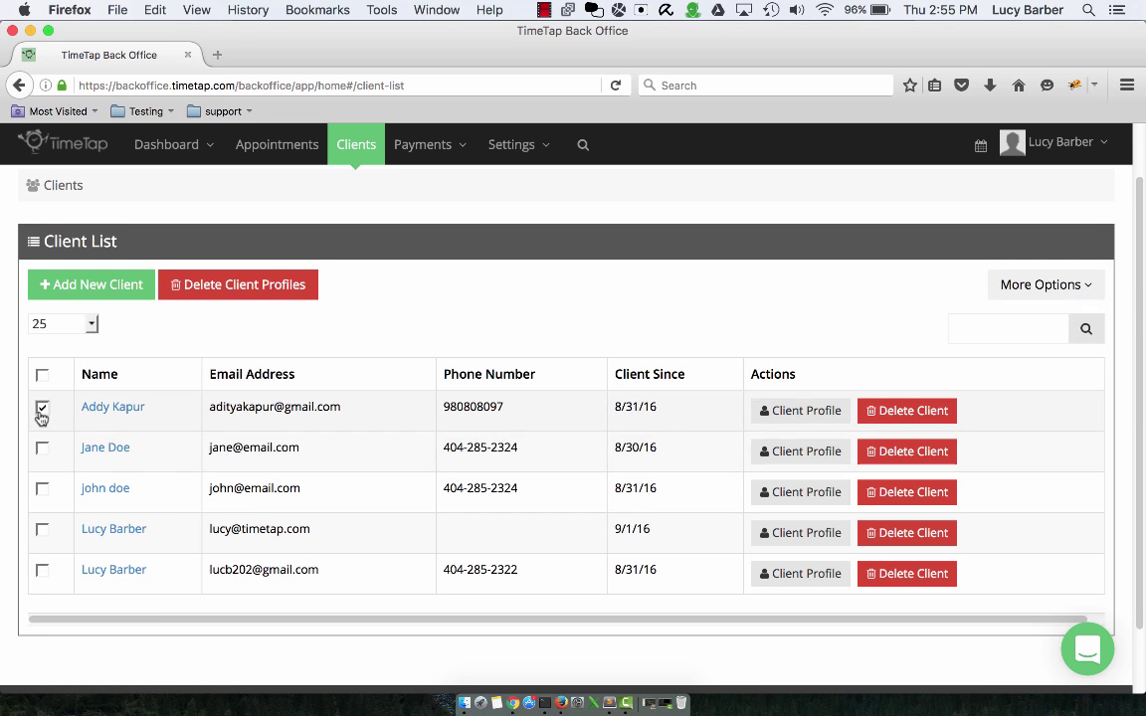
# - Review the Export Client List field choices without exporting, then reopen More Options
pyautogui.click(1057, 287)
pyautogui.click(1042, 347)
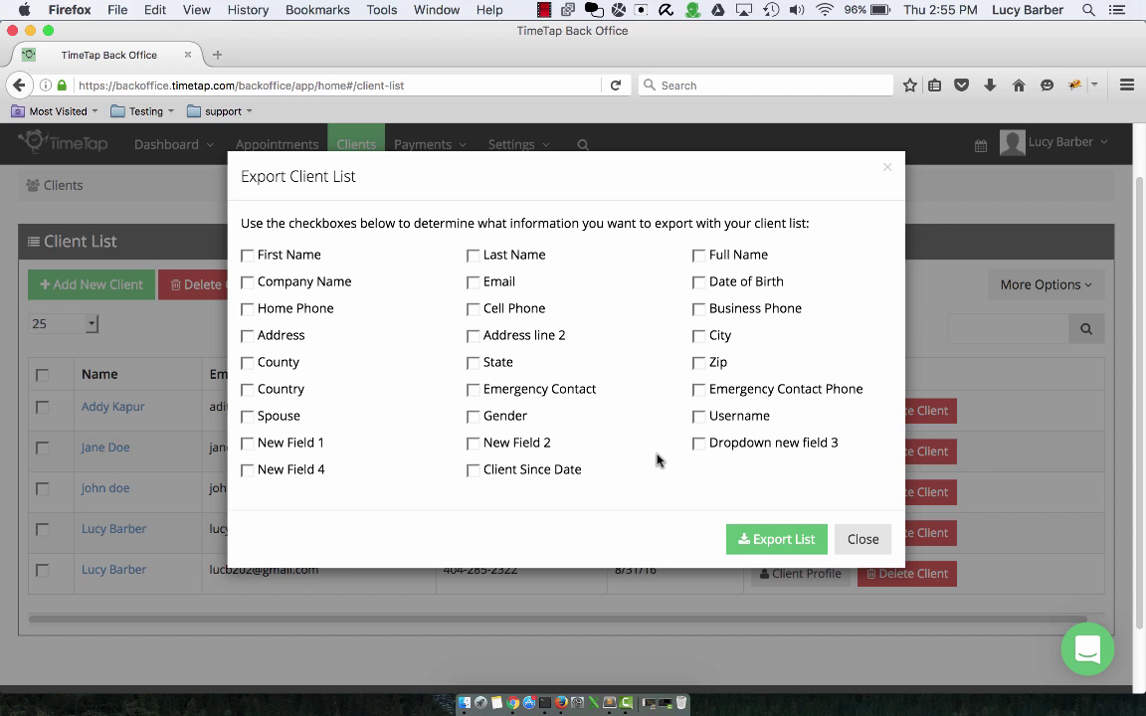
pyautogui.click(878, 540)
pyautogui.click(1034, 285)
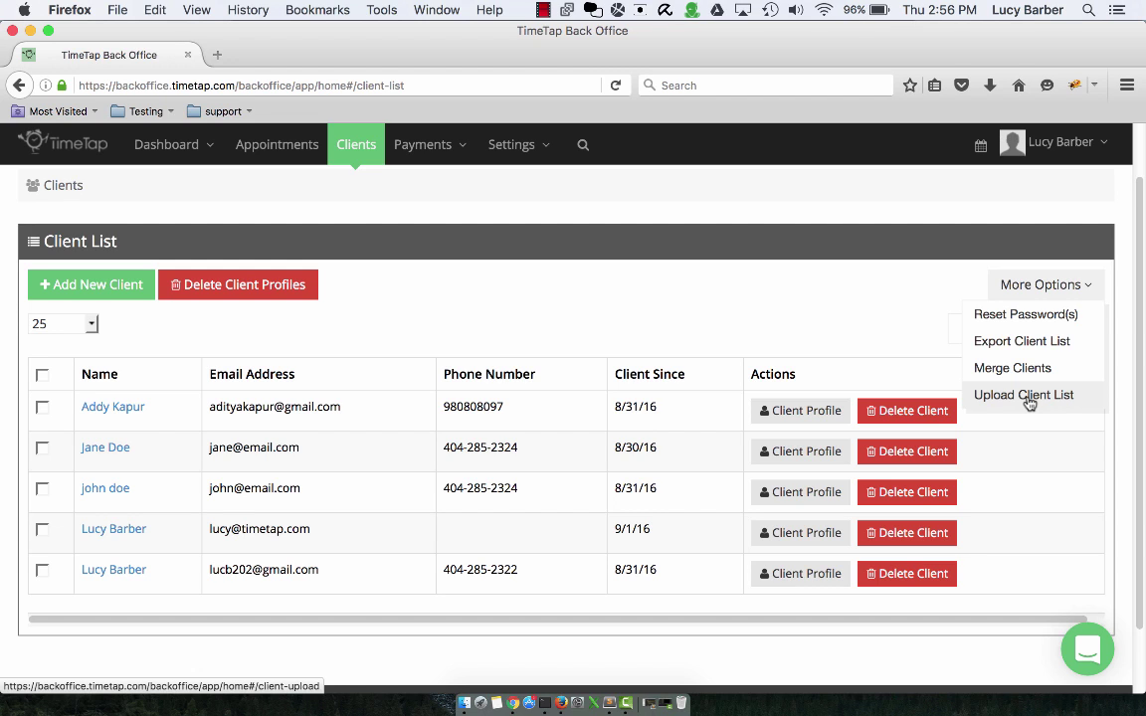
pyautogui.click(1047, 402)
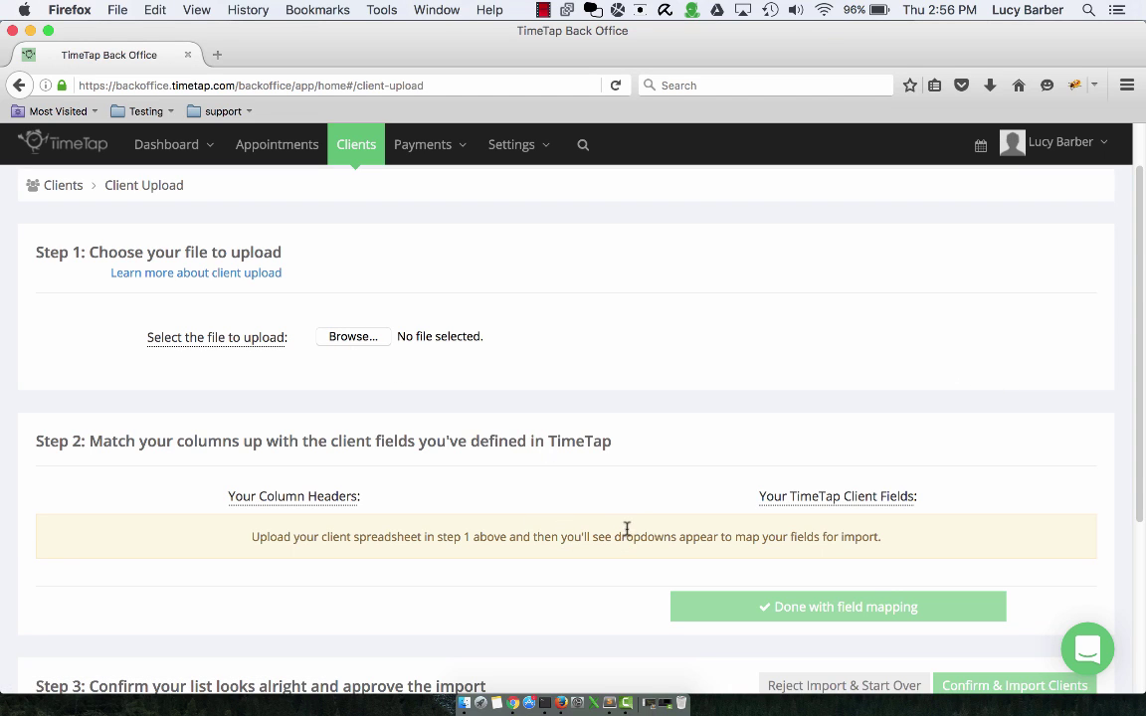
pyautogui.click(356, 148)
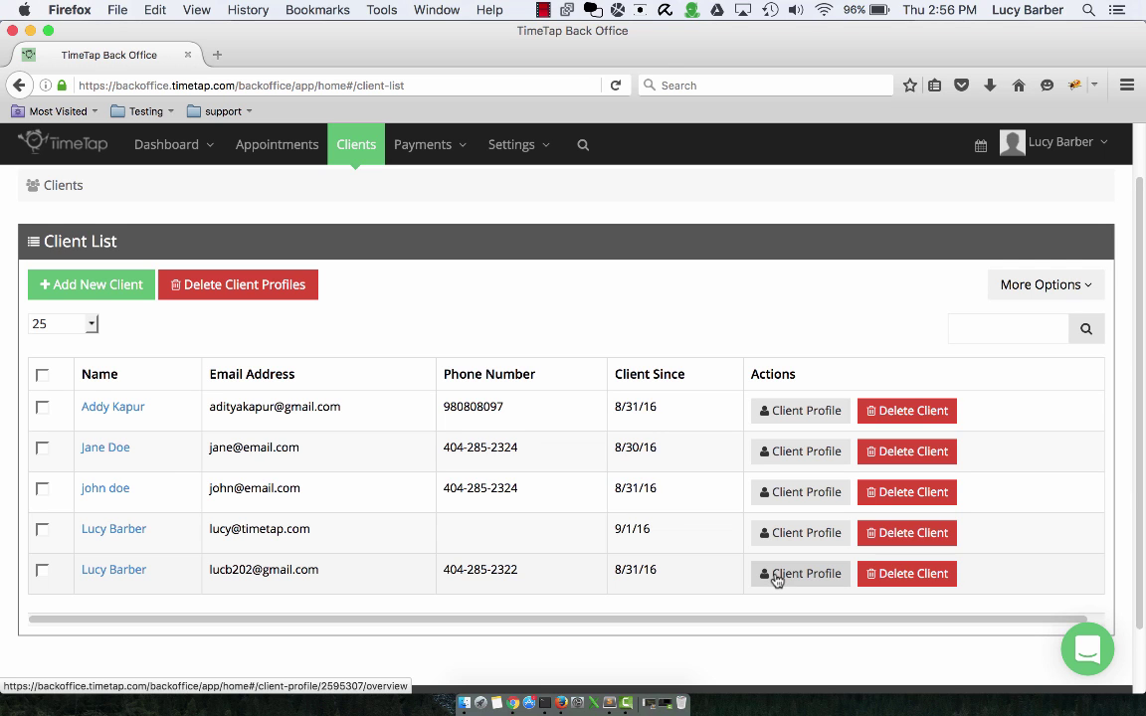
pyautogui.click(775, 575)
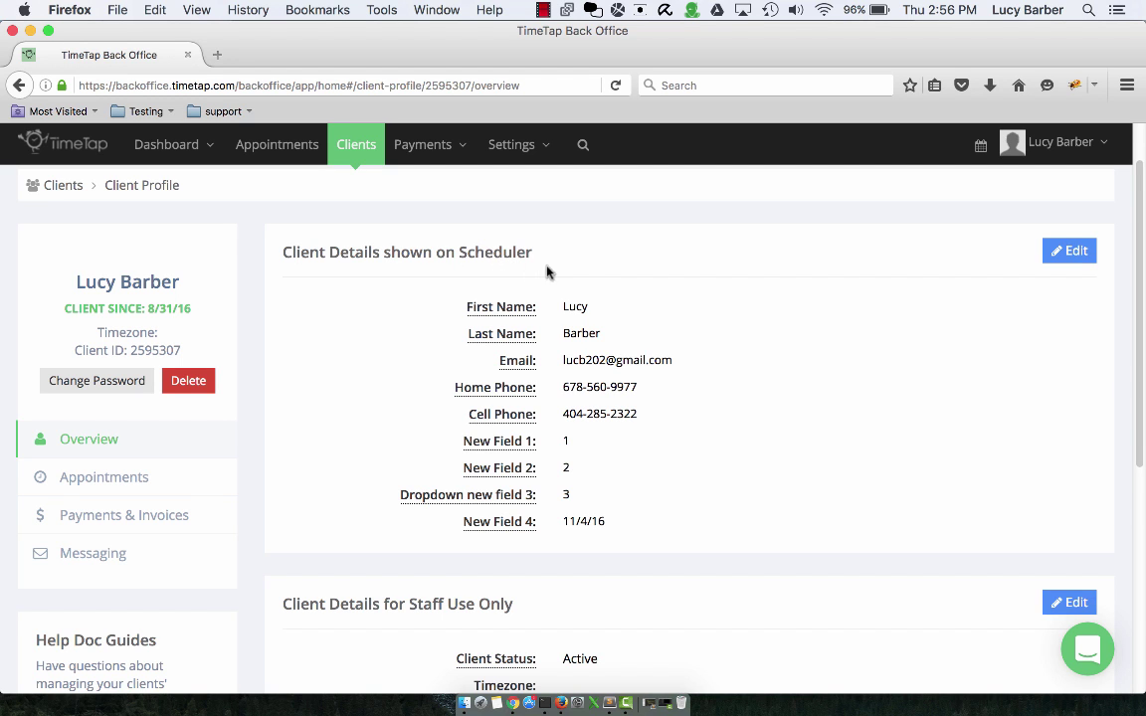
pyautogui.scroll(-1, 667, 364)
pyautogui.scroll(-5, 665, 370)
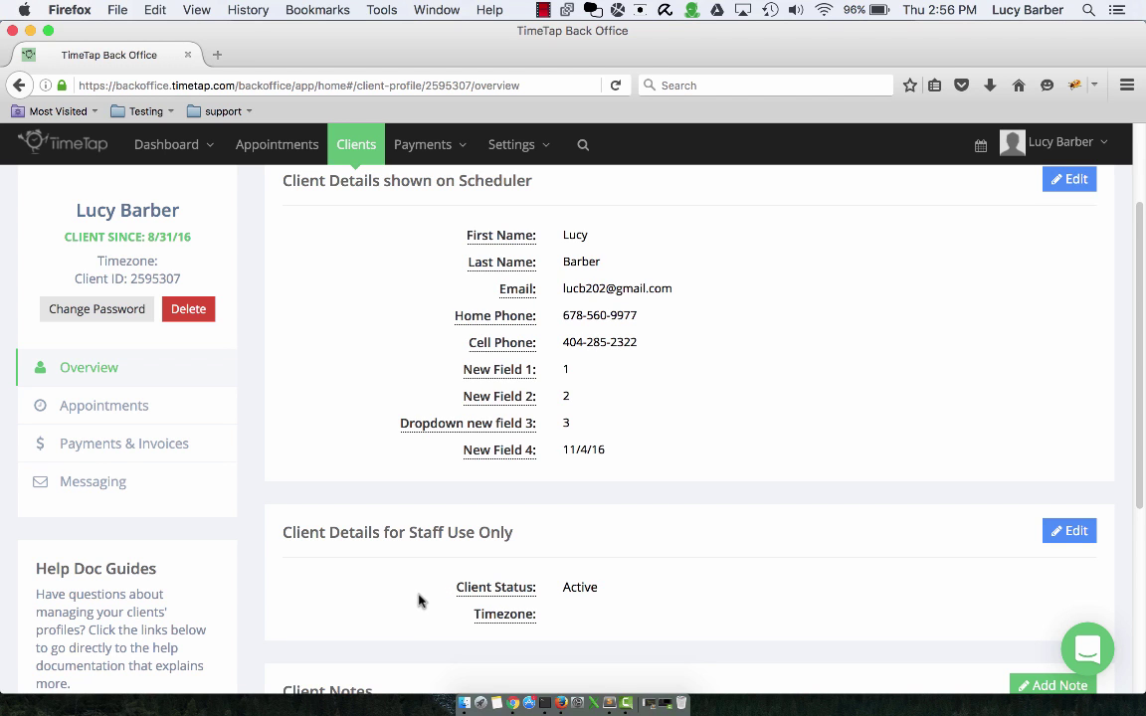
pyautogui.scroll(-2, 420, 601)
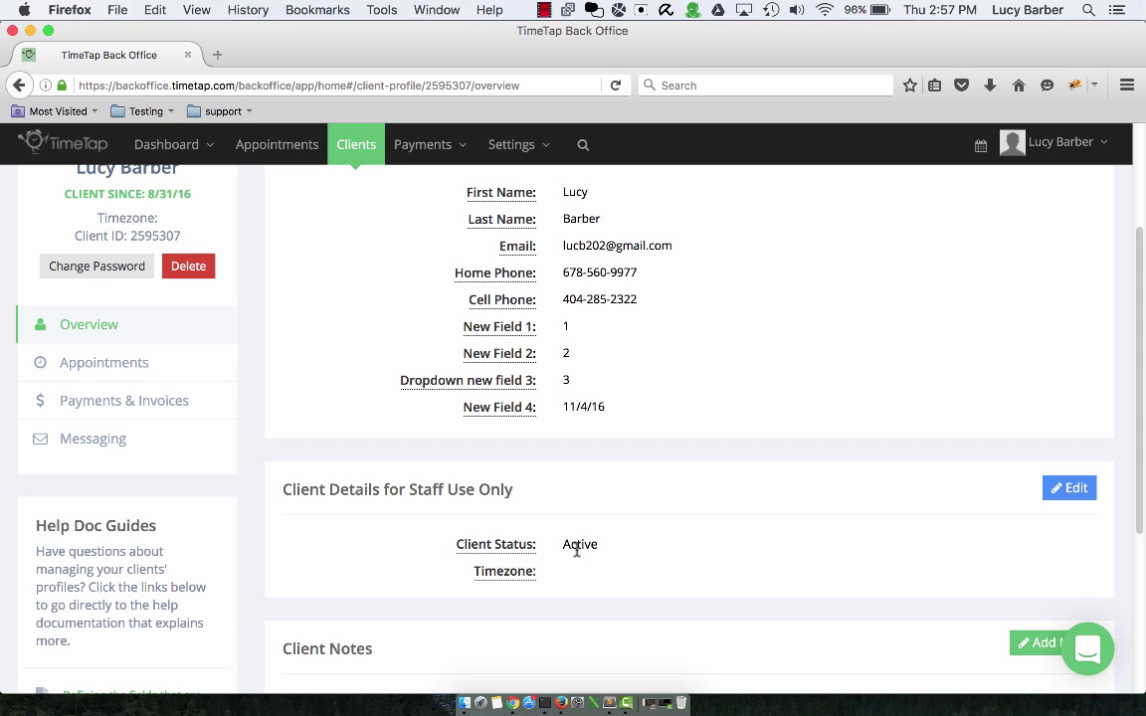
pyautogui.click(1063, 487)
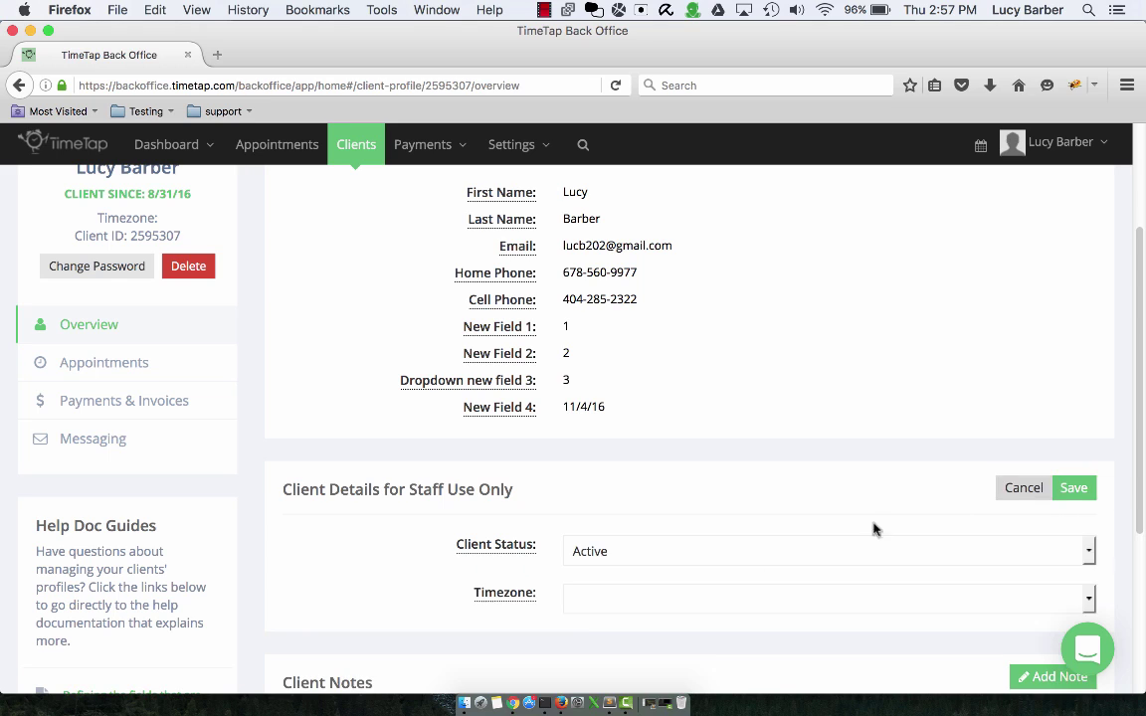
pyautogui.click(665, 556)
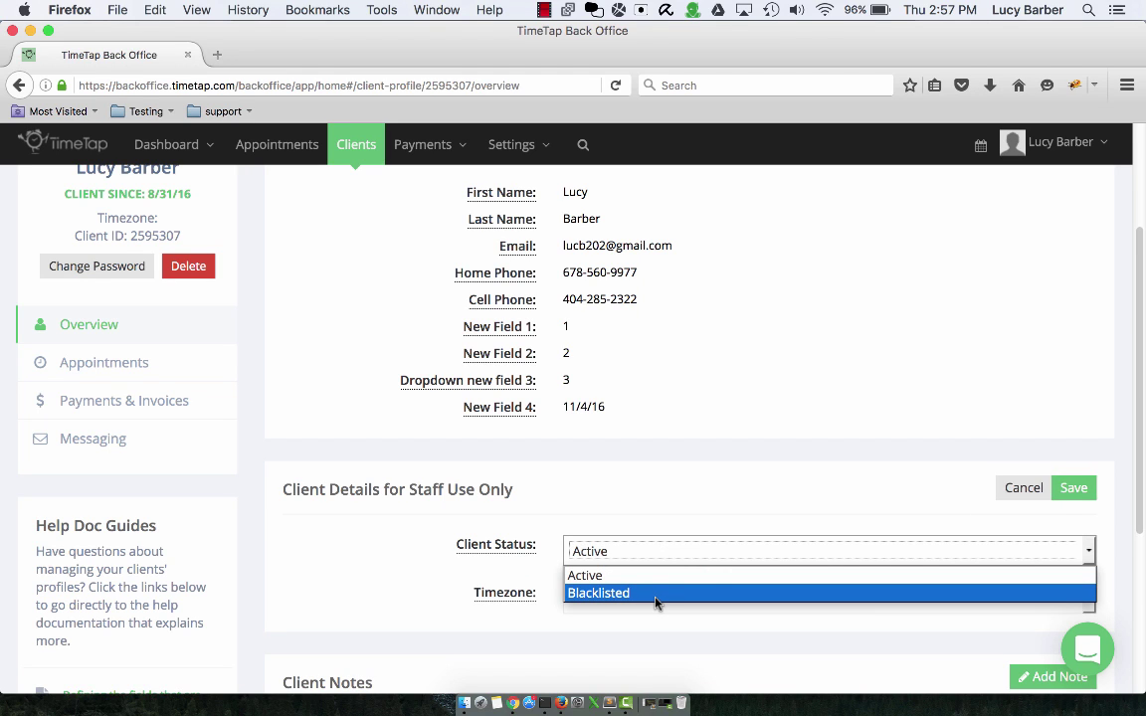
pyautogui.click(1025, 489)
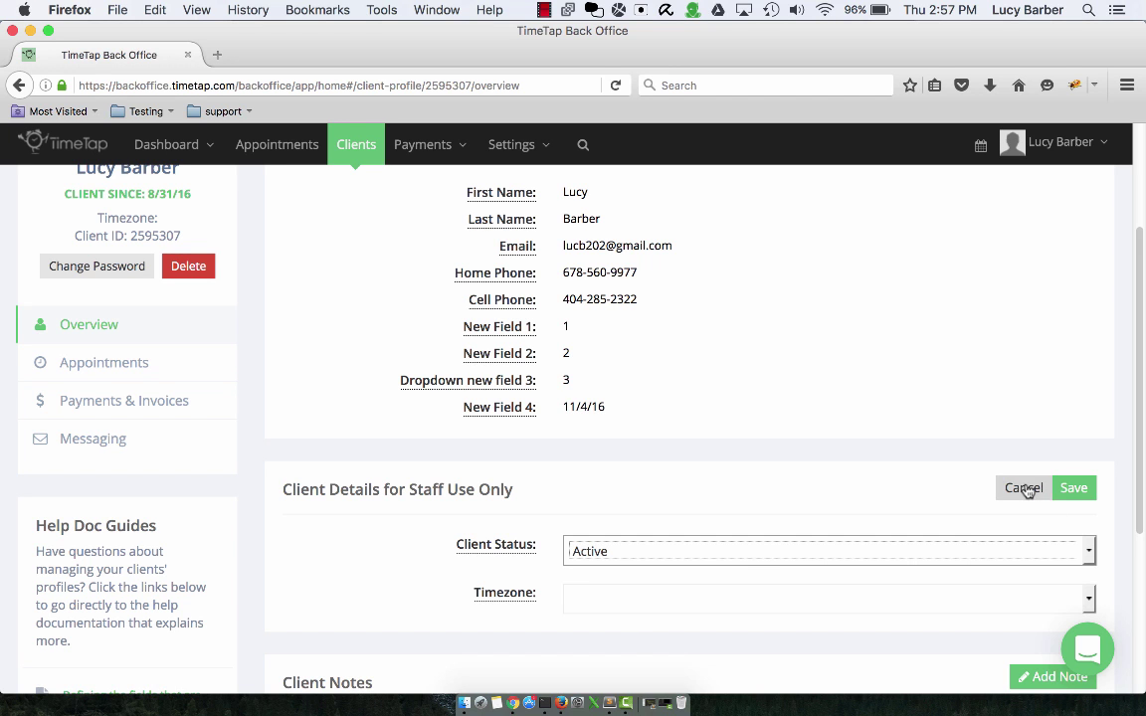
pyautogui.click(1009, 488)
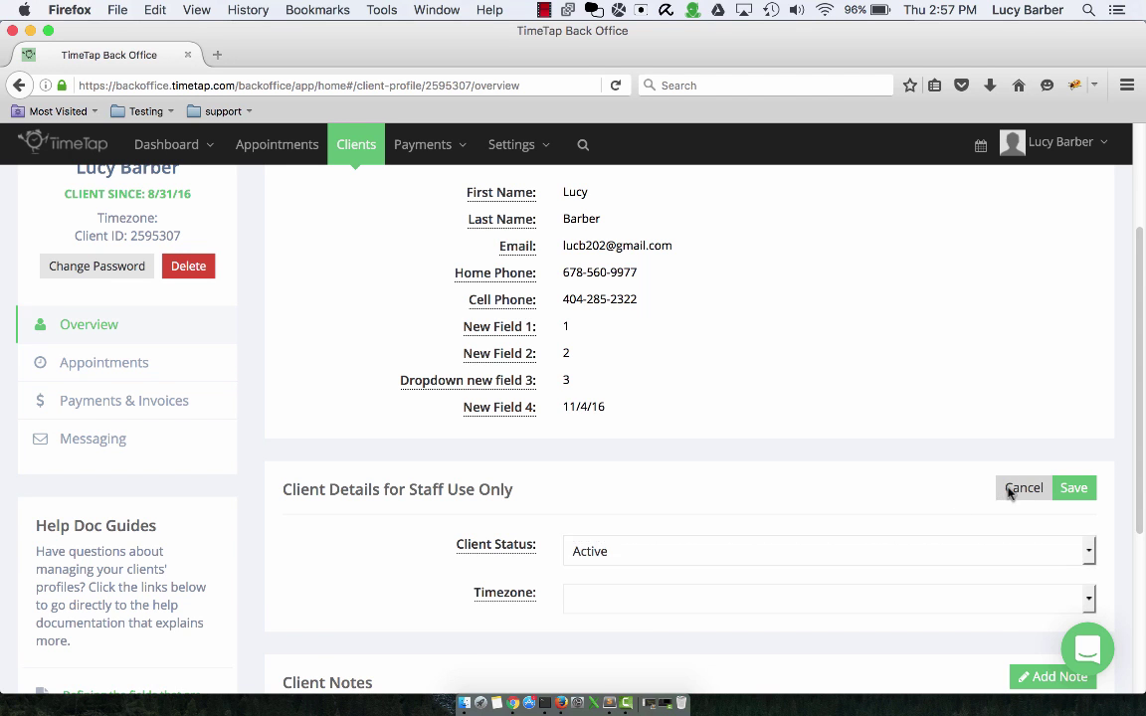
pyautogui.scroll(-4, 793, 463)
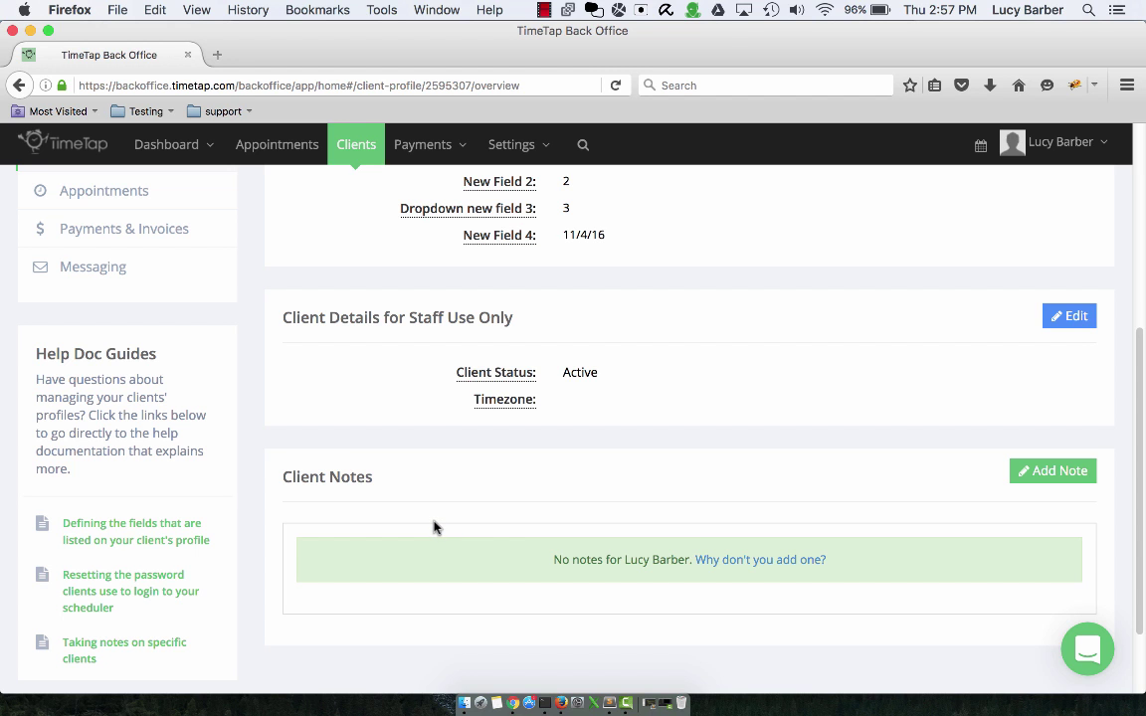
pyautogui.scroll(2, 425, 531)
pyautogui.scroll(5, 418, 532)
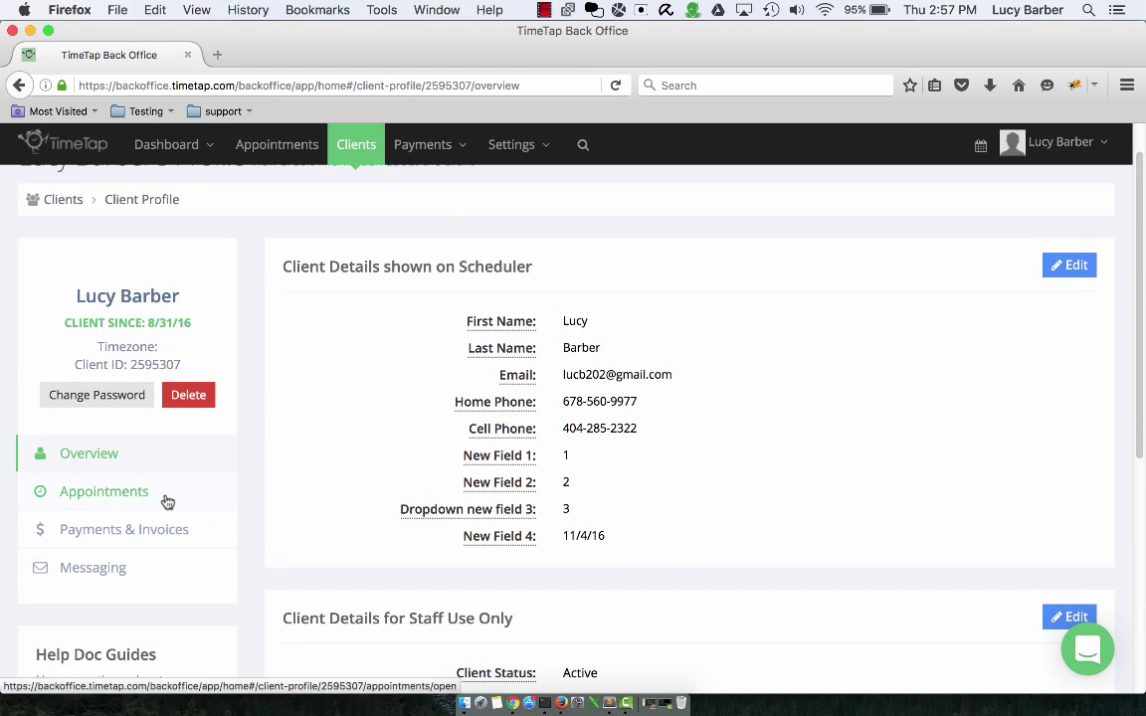
# - Check this client's open, completed and cancelled appointments, then return to the client list
pyautogui.click(167, 501)
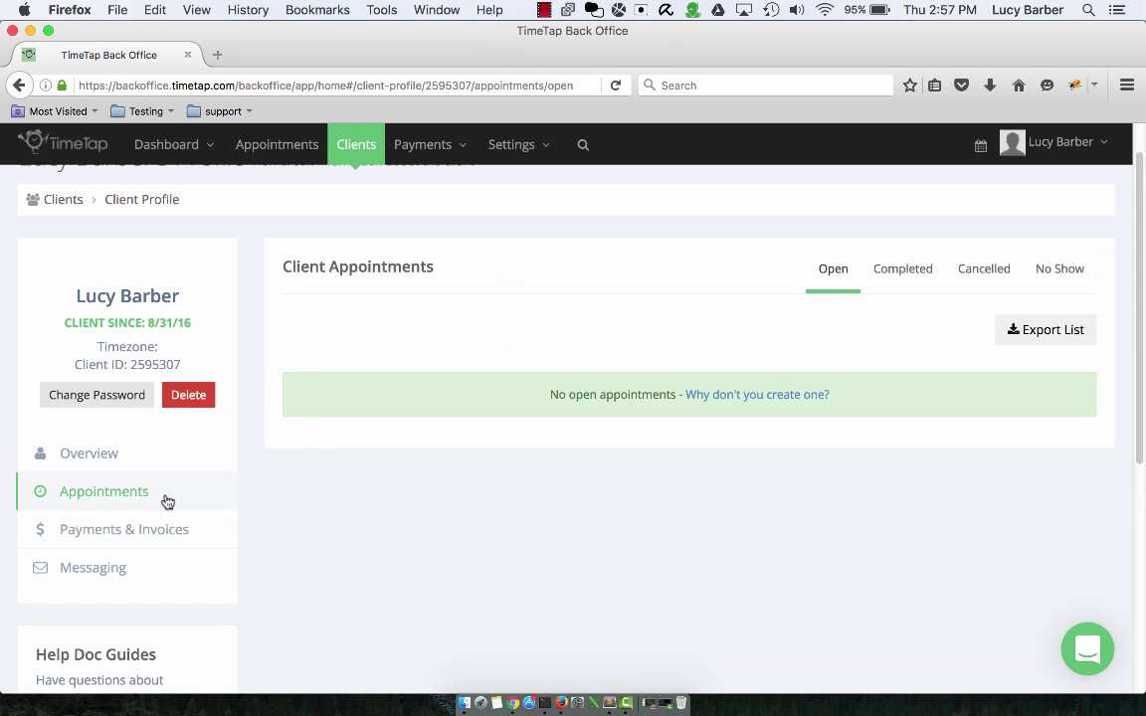
pyautogui.click(875, 281)
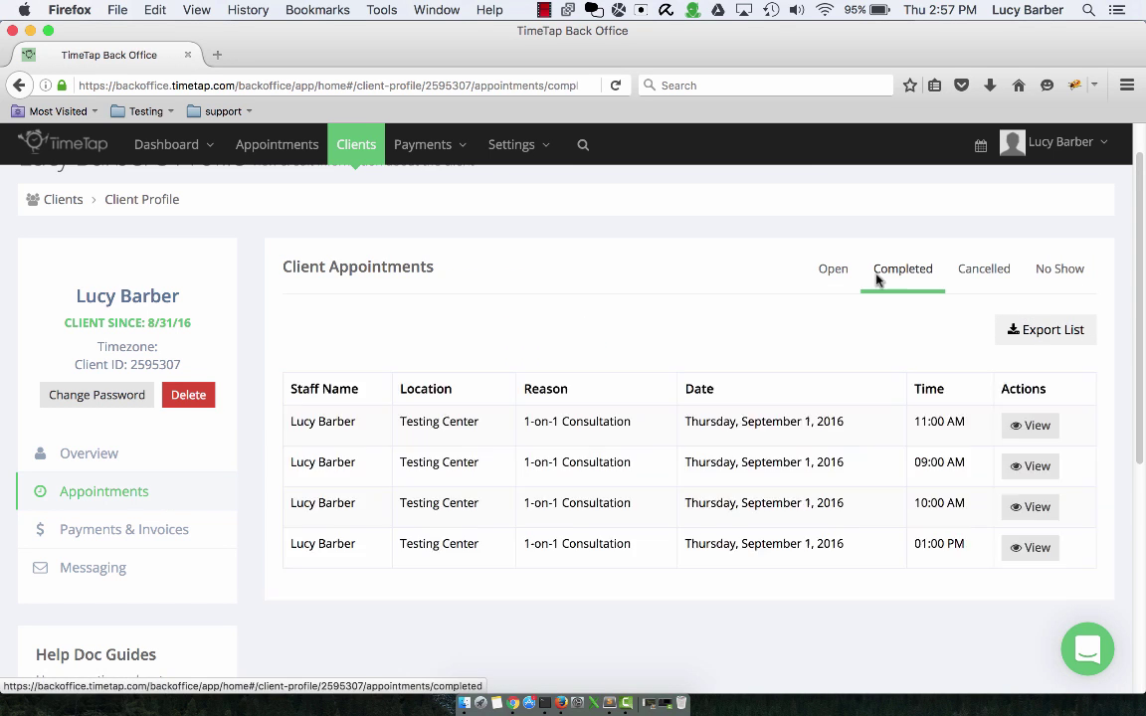
pyautogui.click(974, 276)
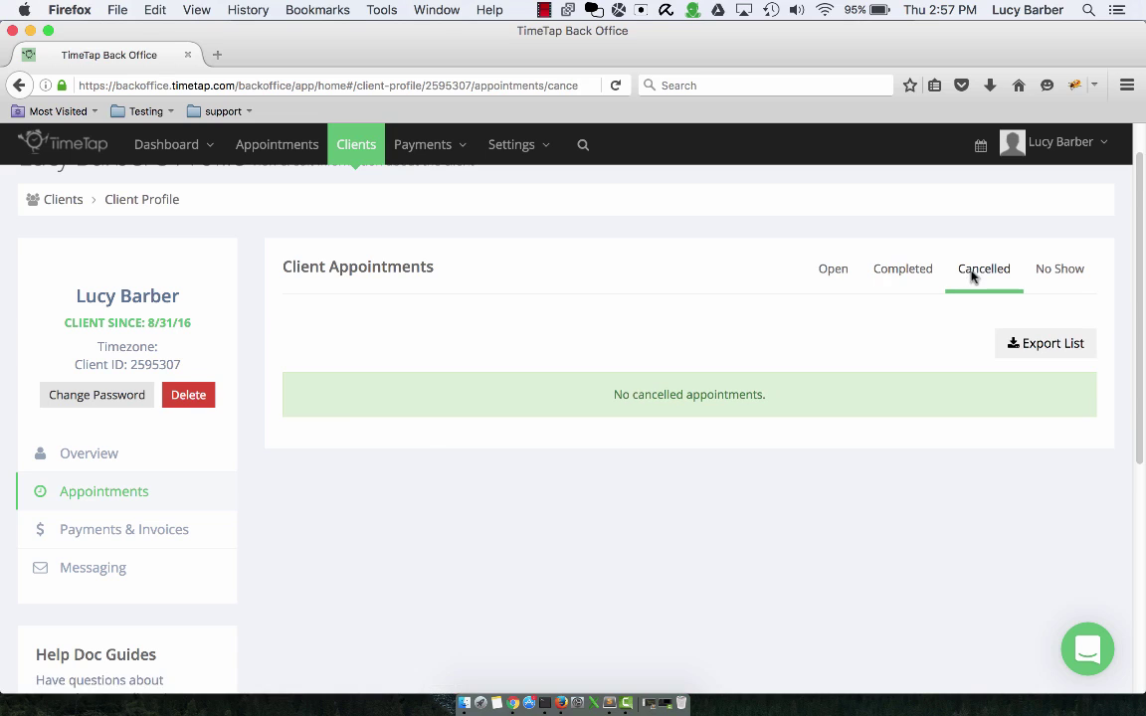
pyautogui.click(842, 276)
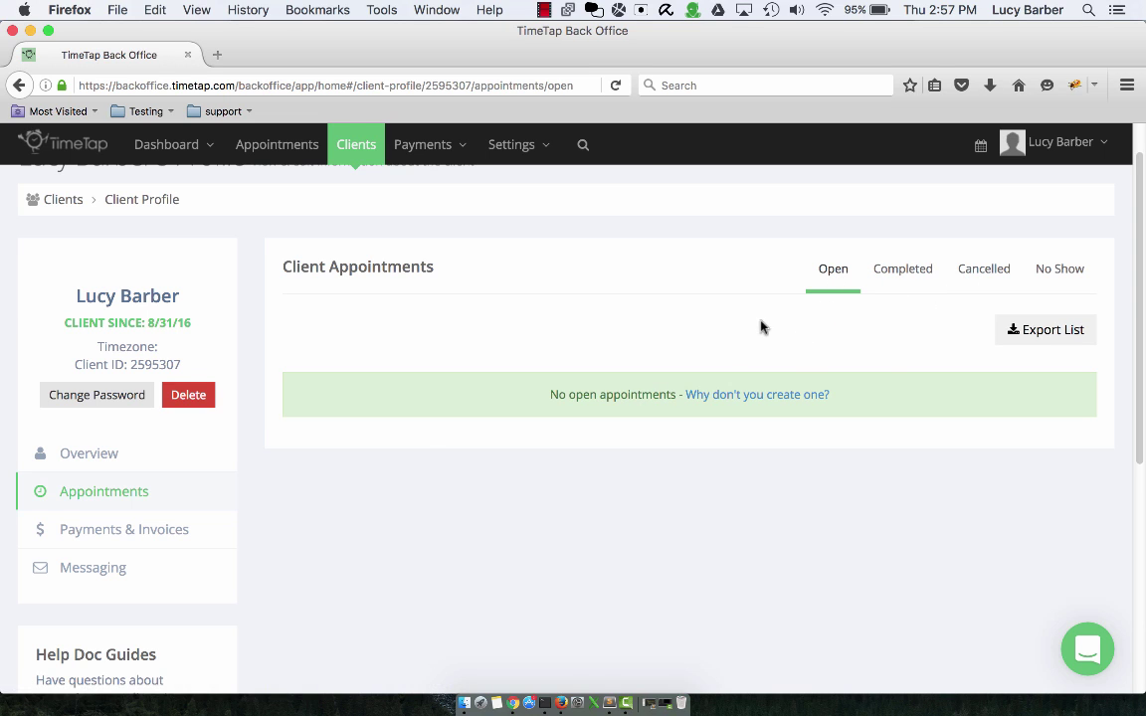
pyautogui.click(353, 145)
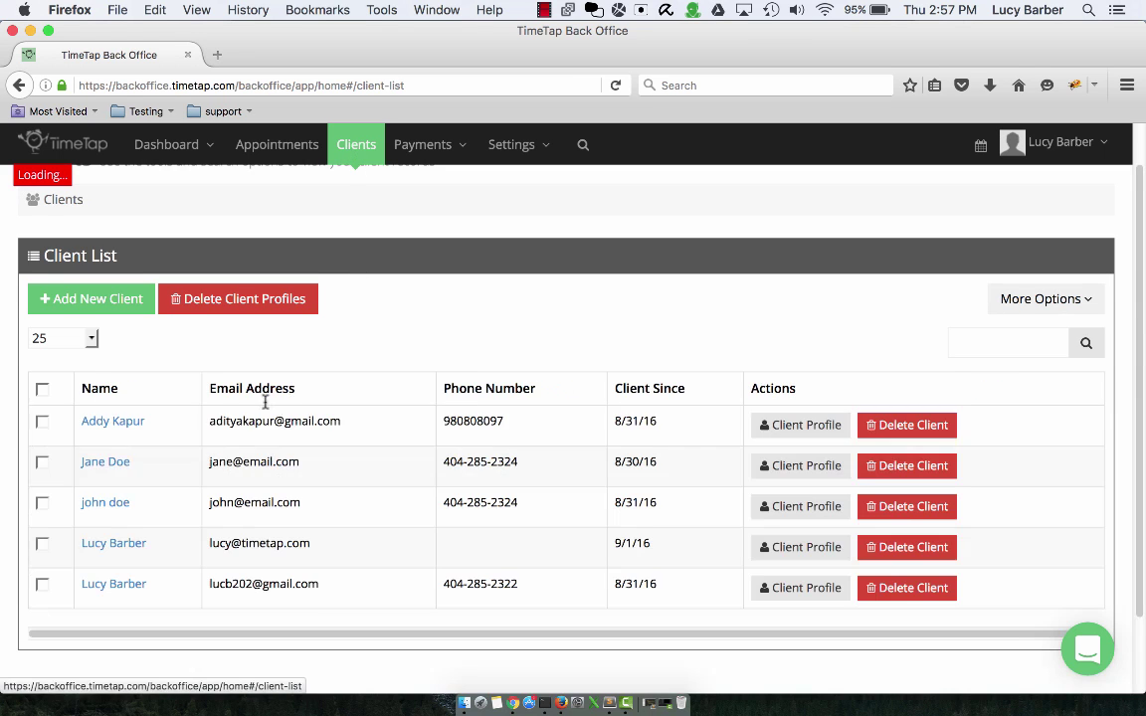
# - Open the second client's profile and show their Payments & Invoices
pyautogui.click(106, 463)
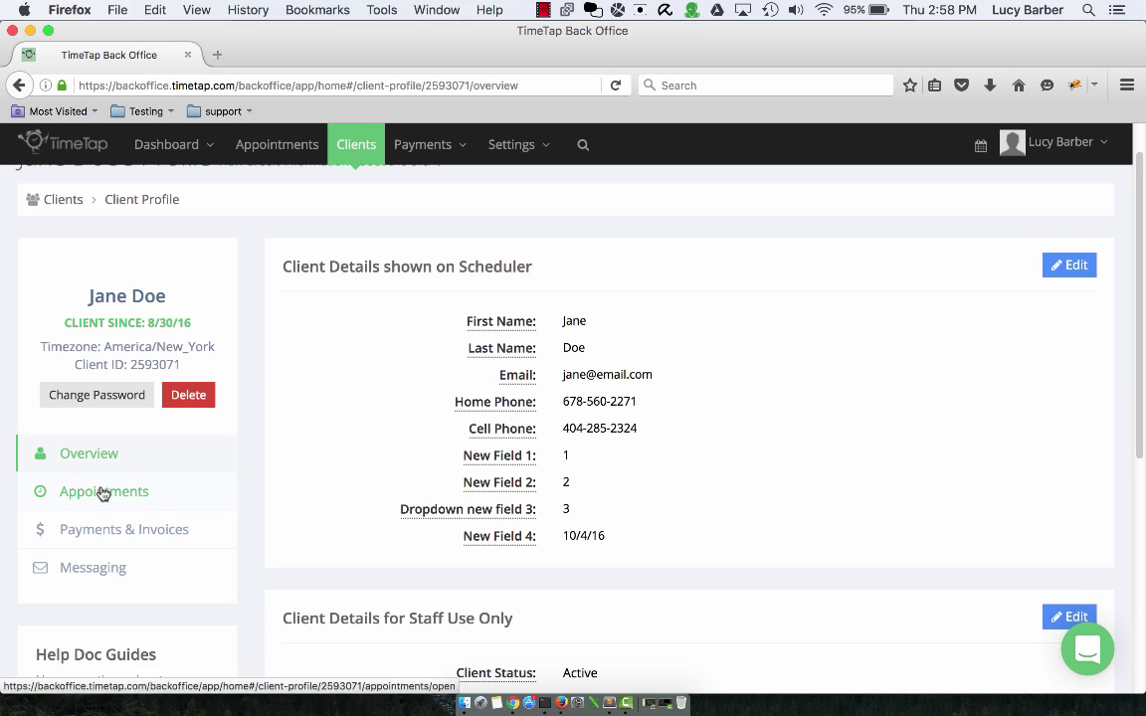
pyautogui.click(103, 492)
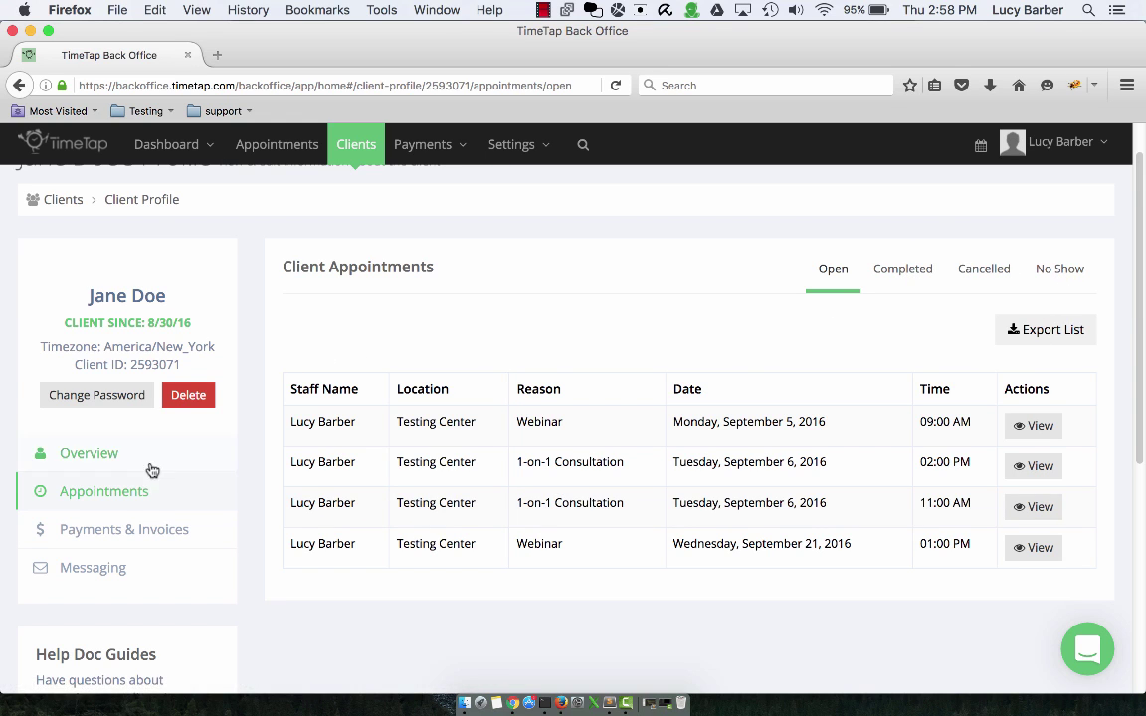
pyautogui.click(194, 545)
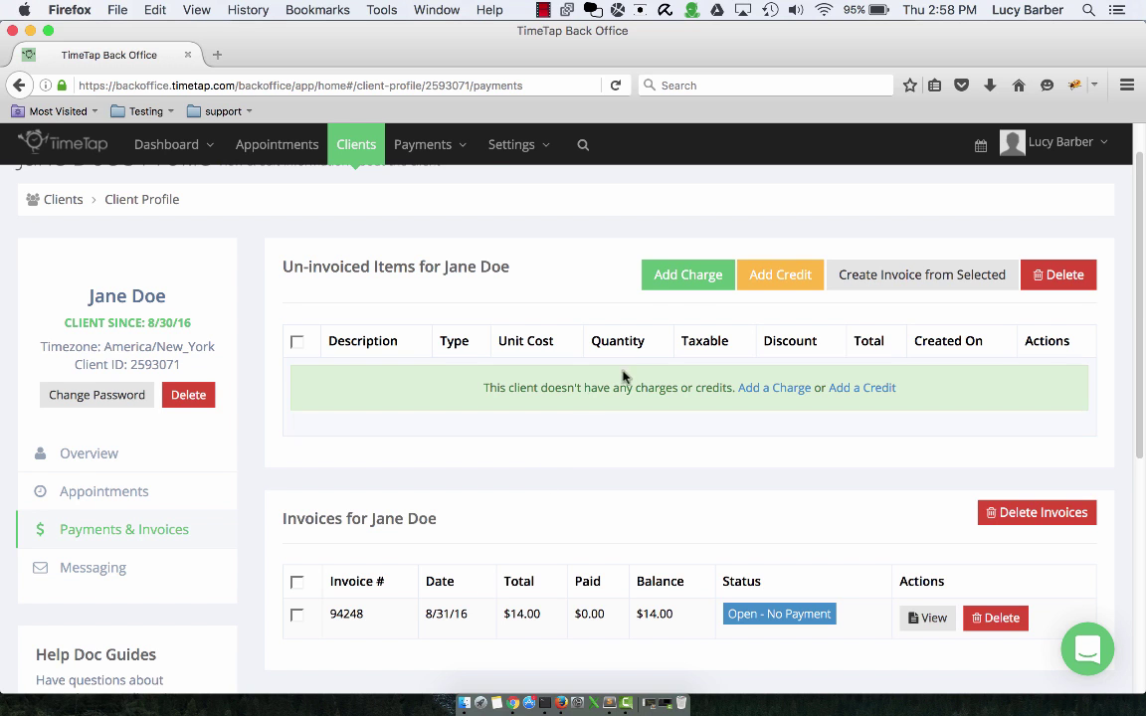
# - Add a Massage charge with unit cost 20 and quantity 1
pyautogui.click(688, 278)
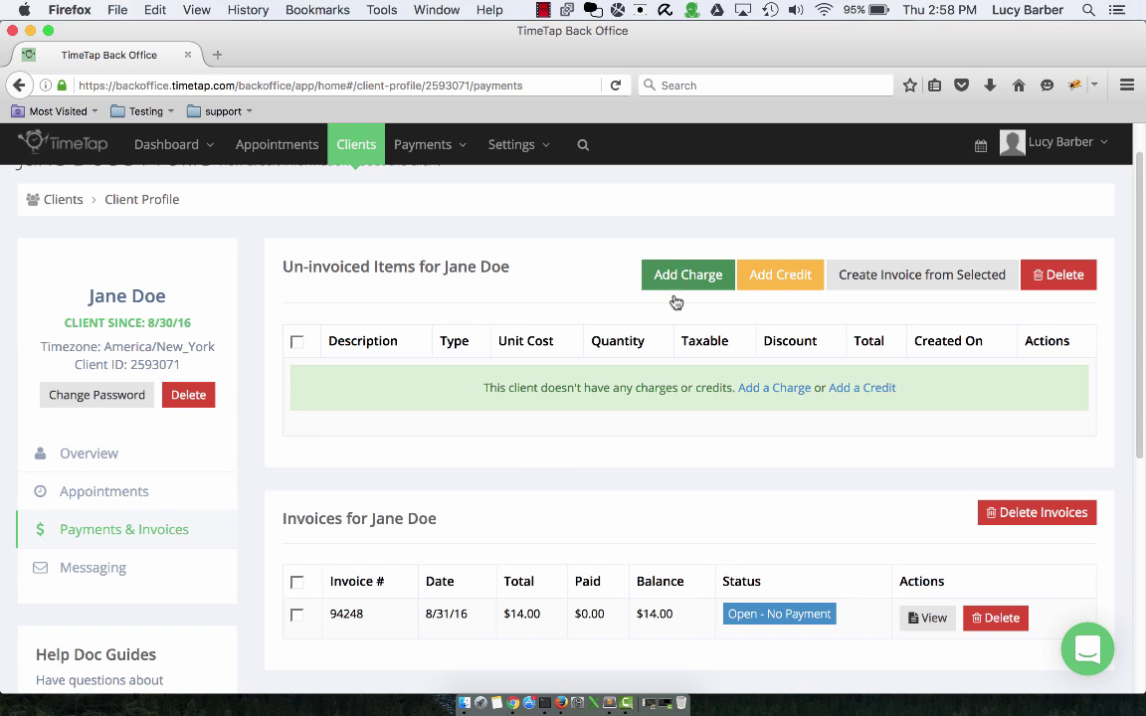
pyautogui.click(567, 242)
pyautogui.write('Massage')
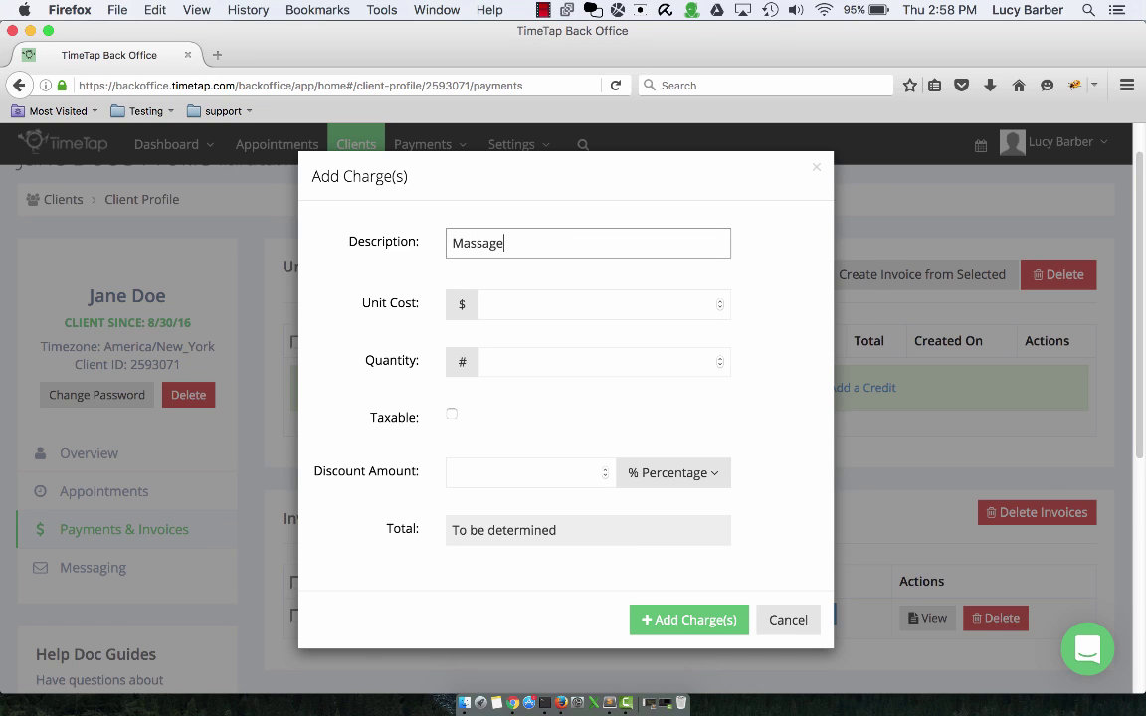
pyautogui.press('Tab')
pyautogui.write('2')
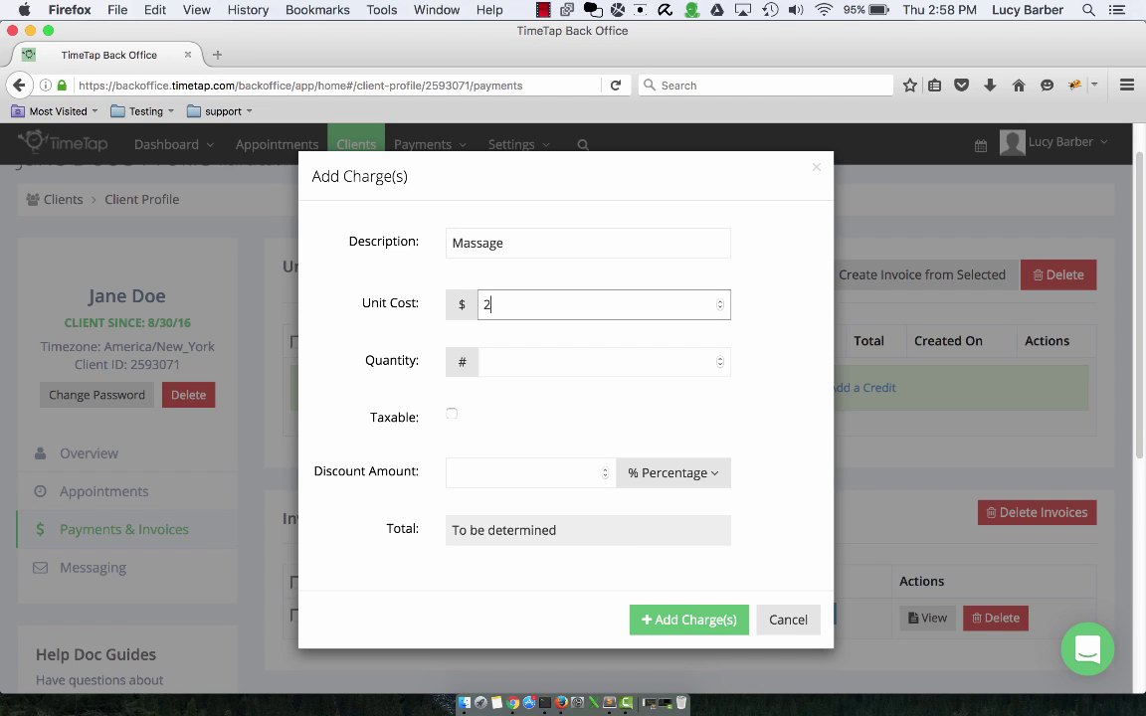
pyautogui.write('0')
pyautogui.press('Tab')
pyautogui.write('1')
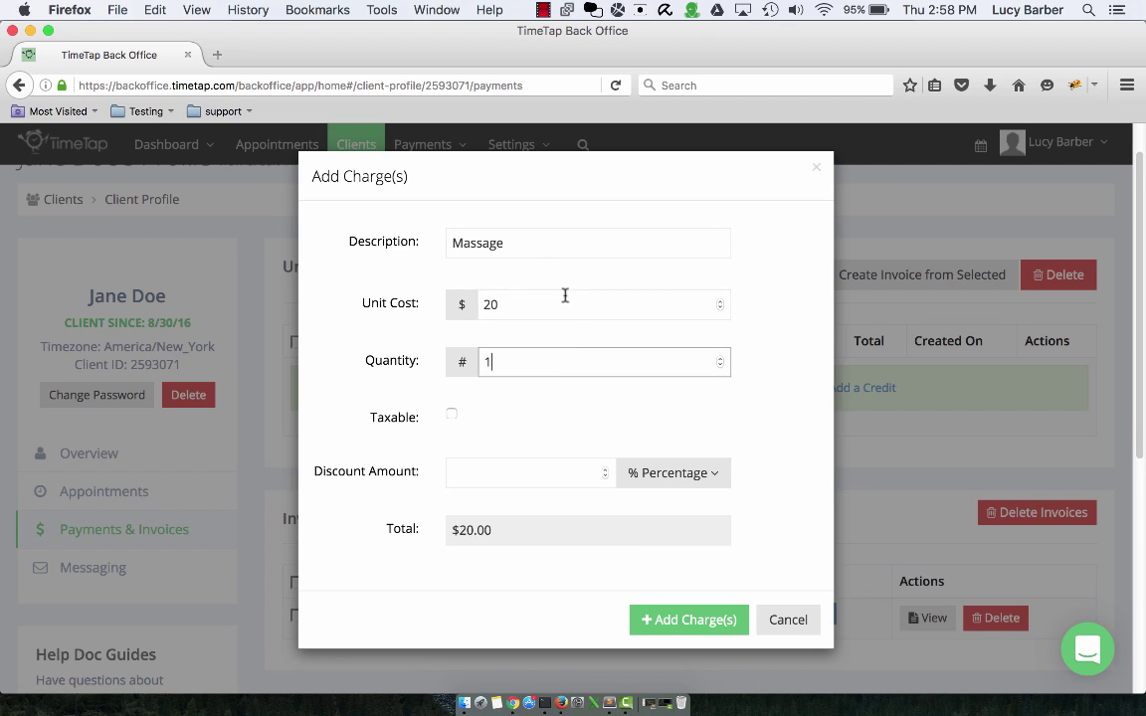
pyautogui.click(679, 621)
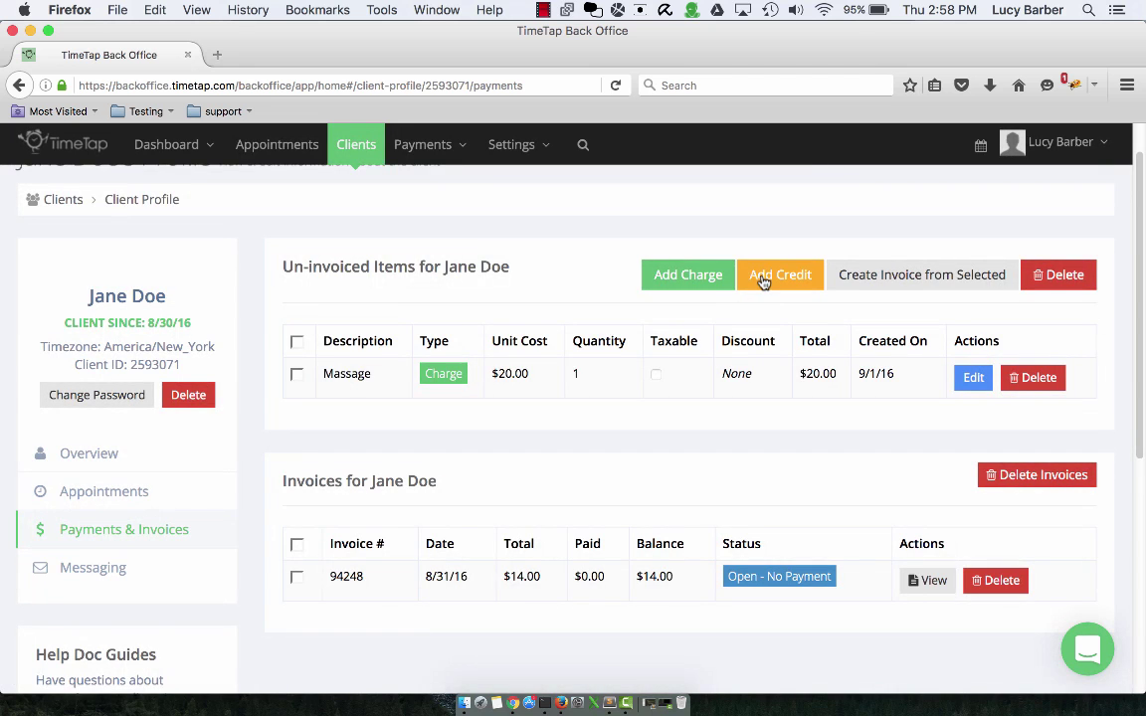
# - Enter a 'Referral Credit' credit with unit cost 10 and quantity 1, and submit it
pyautogui.click(764, 273)
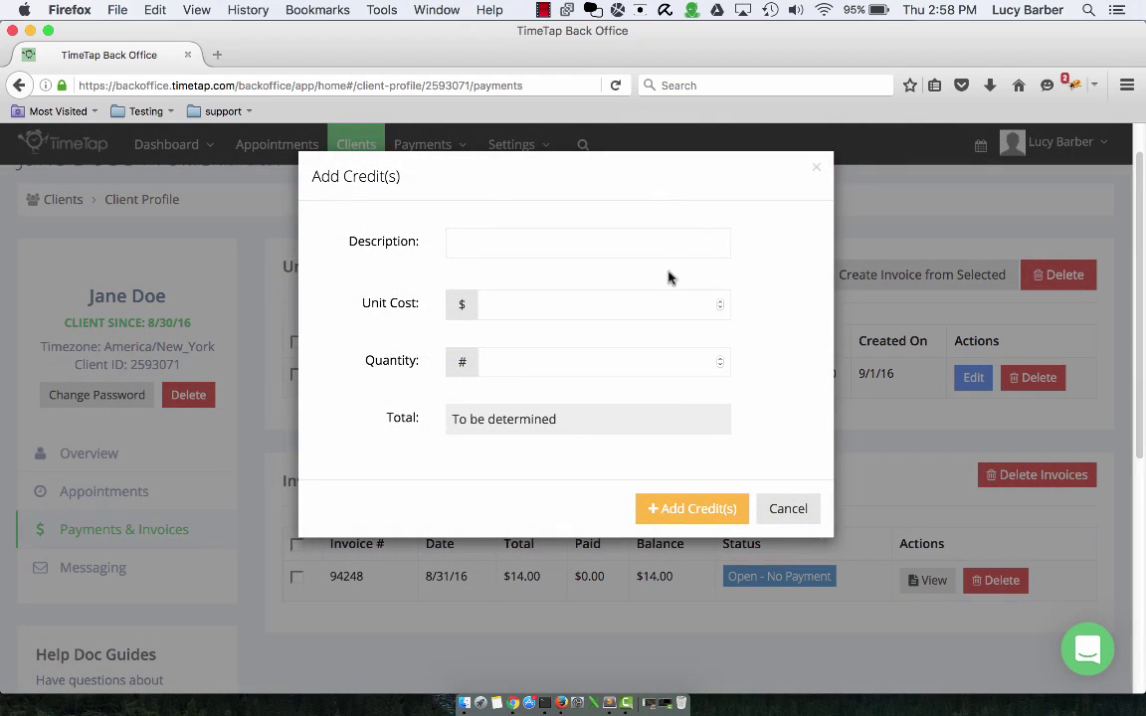
pyautogui.click(658, 239)
pyautogui.write('Referra')
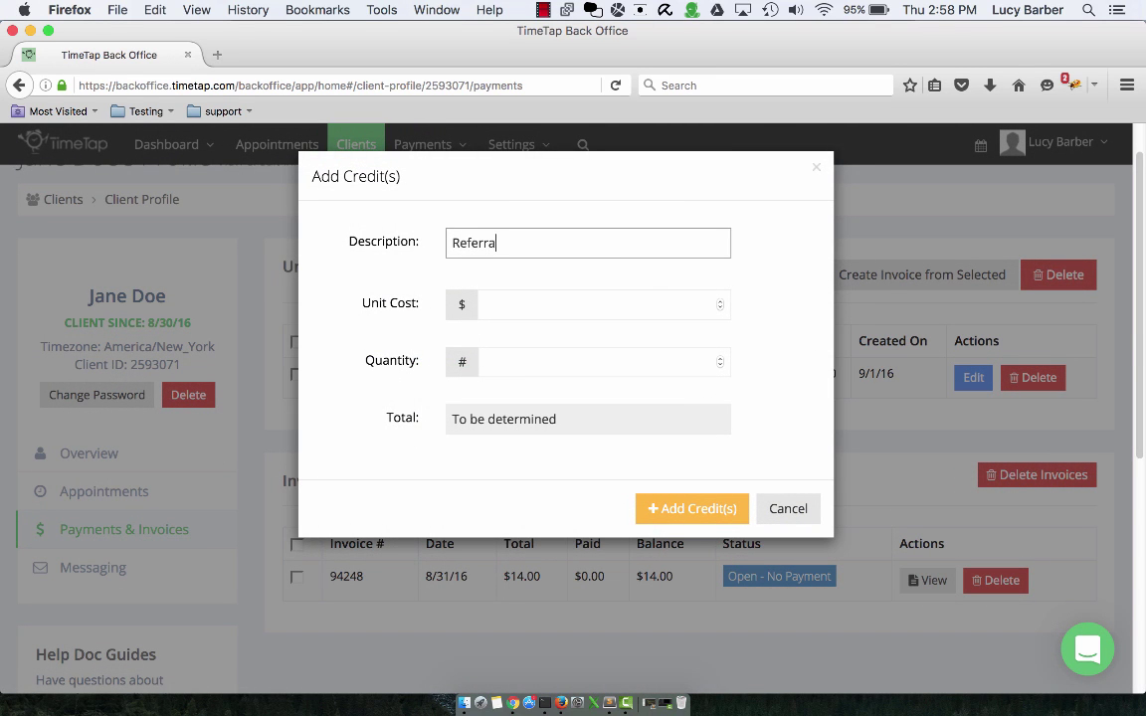
pyautogui.write('l Credit`')
pyautogui.press('Tab')
pyautogui.write('10')
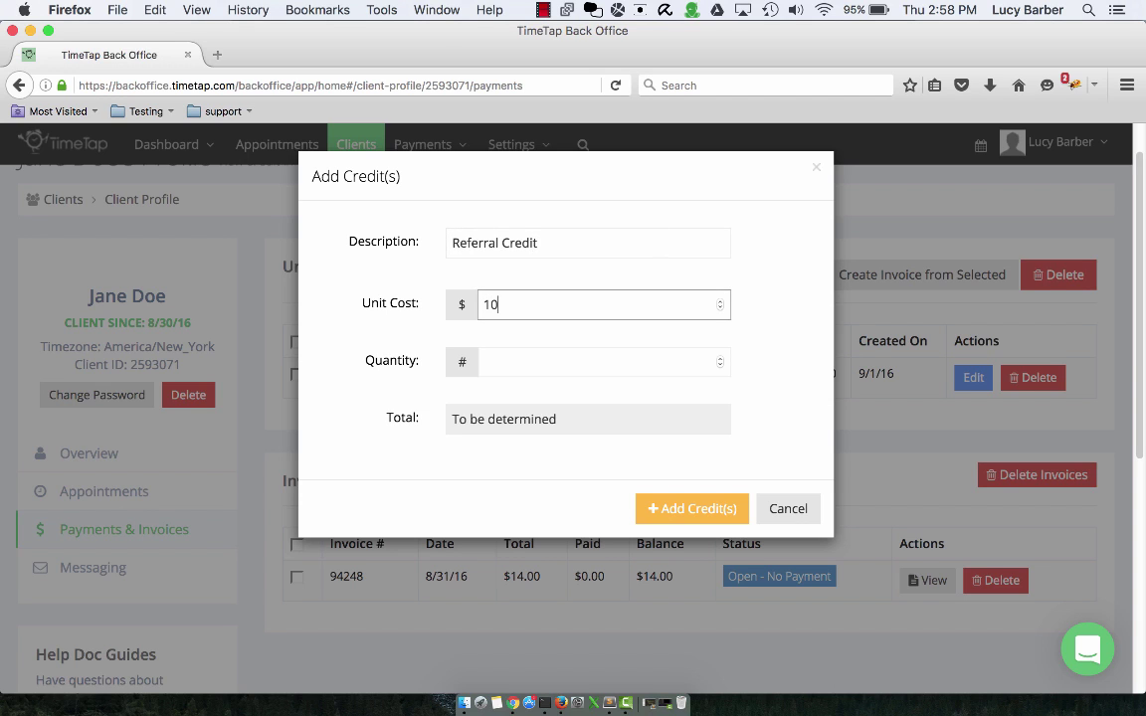
pyautogui.scroll(-1, 724, 467)
pyautogui.click(587, 368)
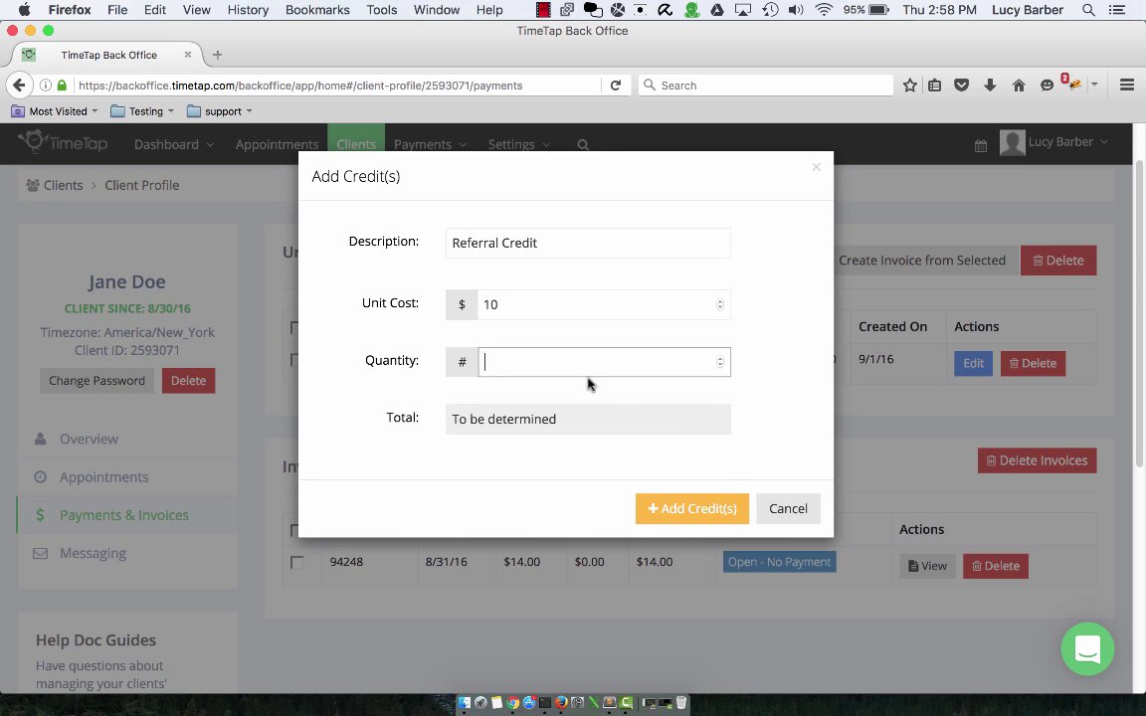
pyautogui.write('1')
pyautogui.click(687, 512)
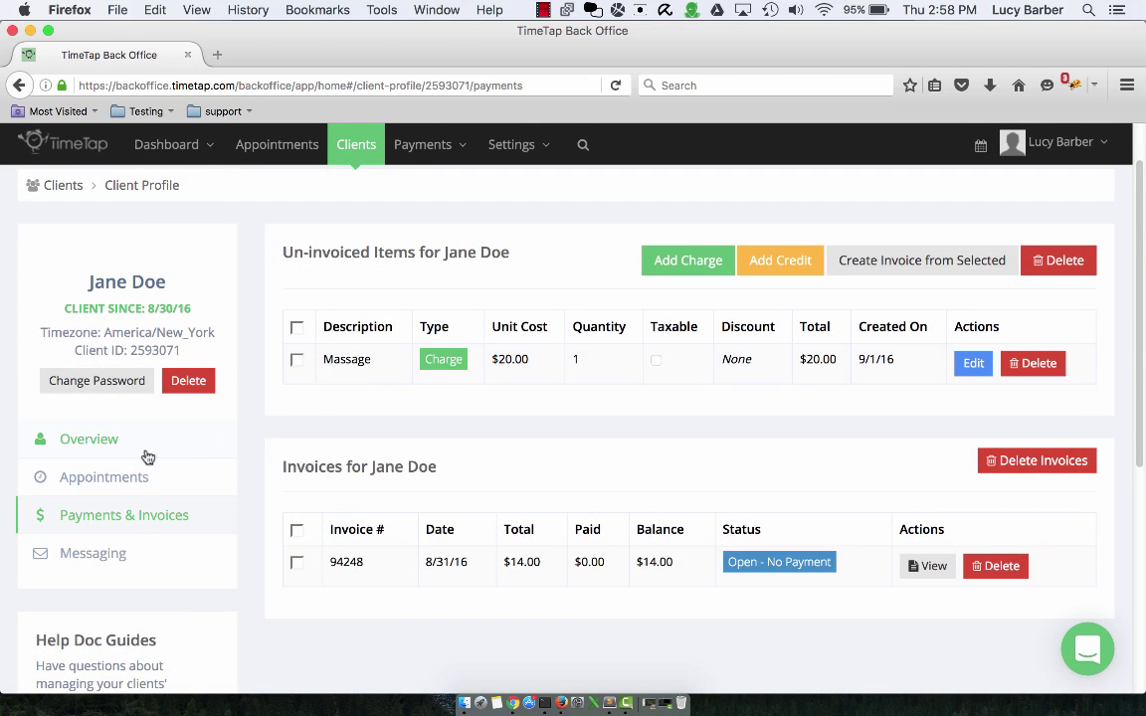
# - Reload Payments & Invoices and add a 'Referral' credit of 10, quantity 1
pyautogui.click(130, 490)
pyautogui.click(138, 525)
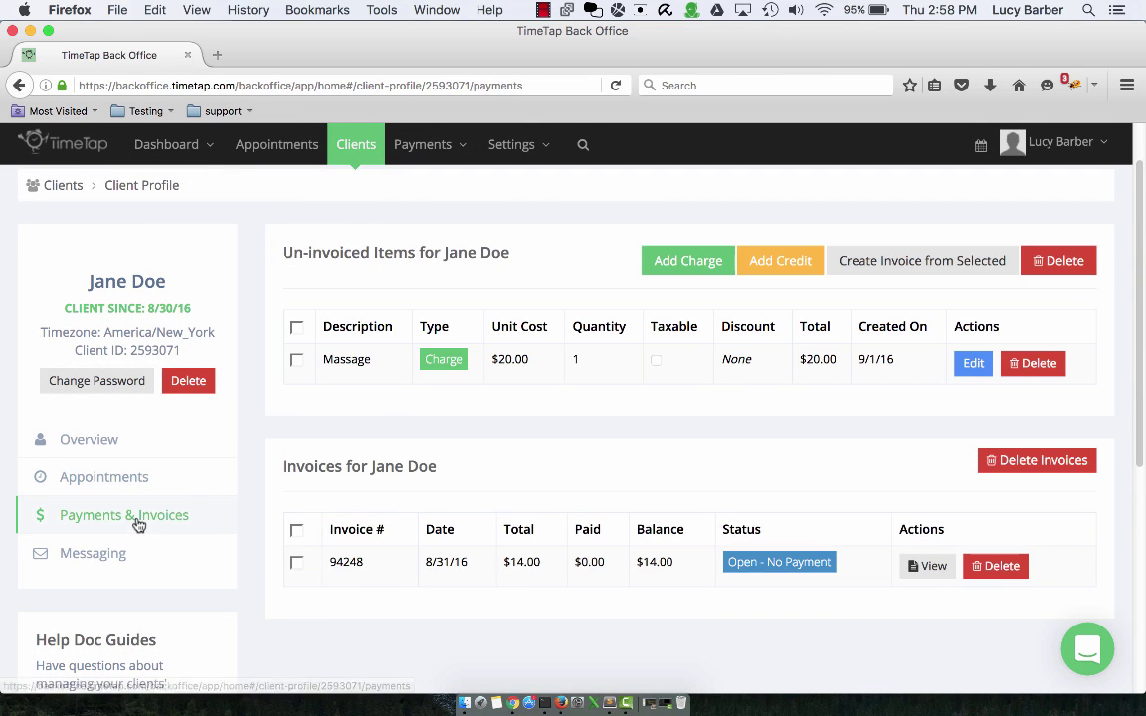
pyautogui.click(780, 260)
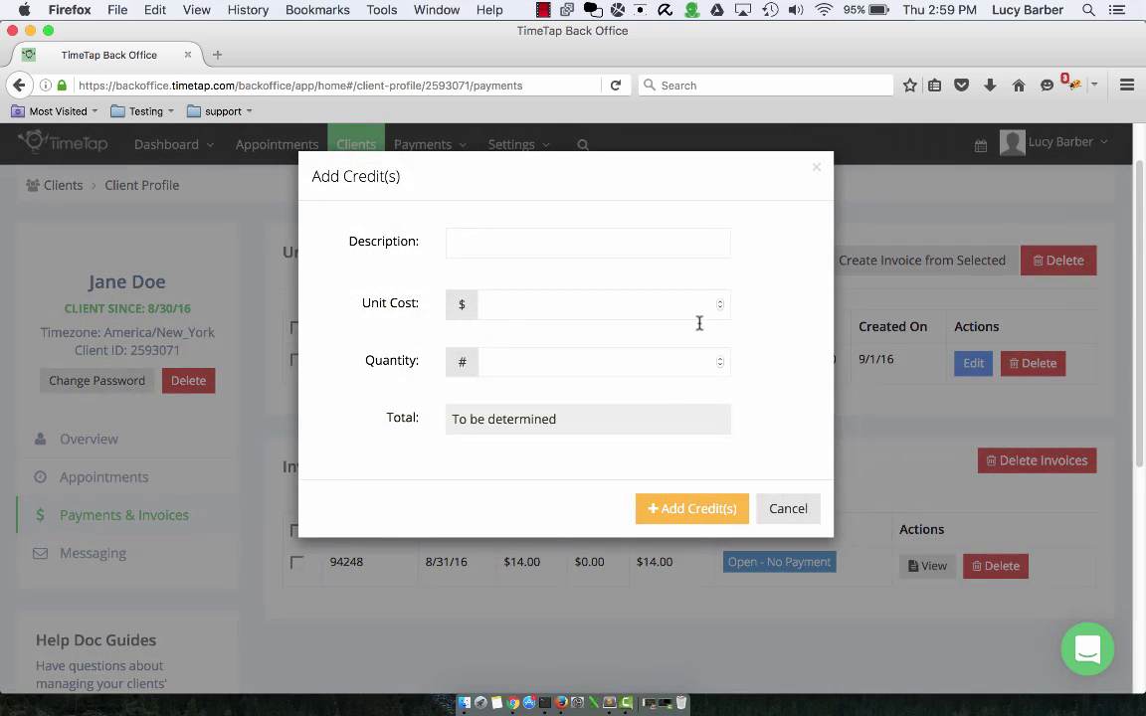
pyautogui.click(625, 241)
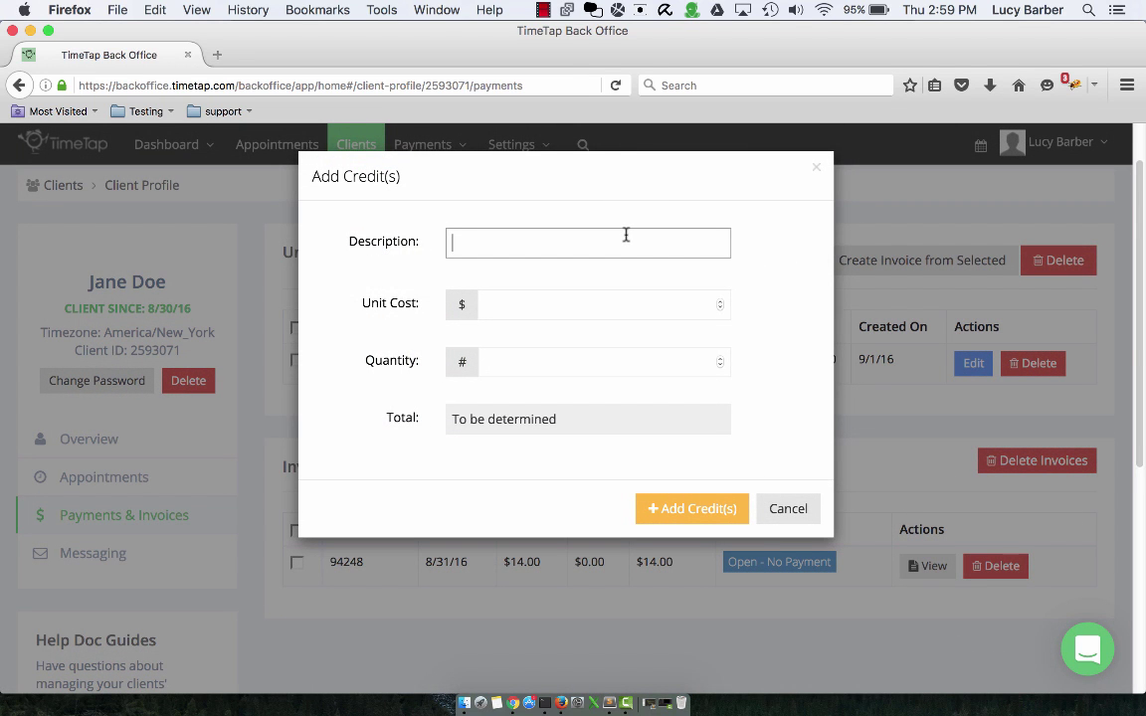
pyautogui.write('Referral')
pyautogui.press('Tab')
pyautogui.write('10')
pyautogui.press('Tab')
pyautogui.write('1')
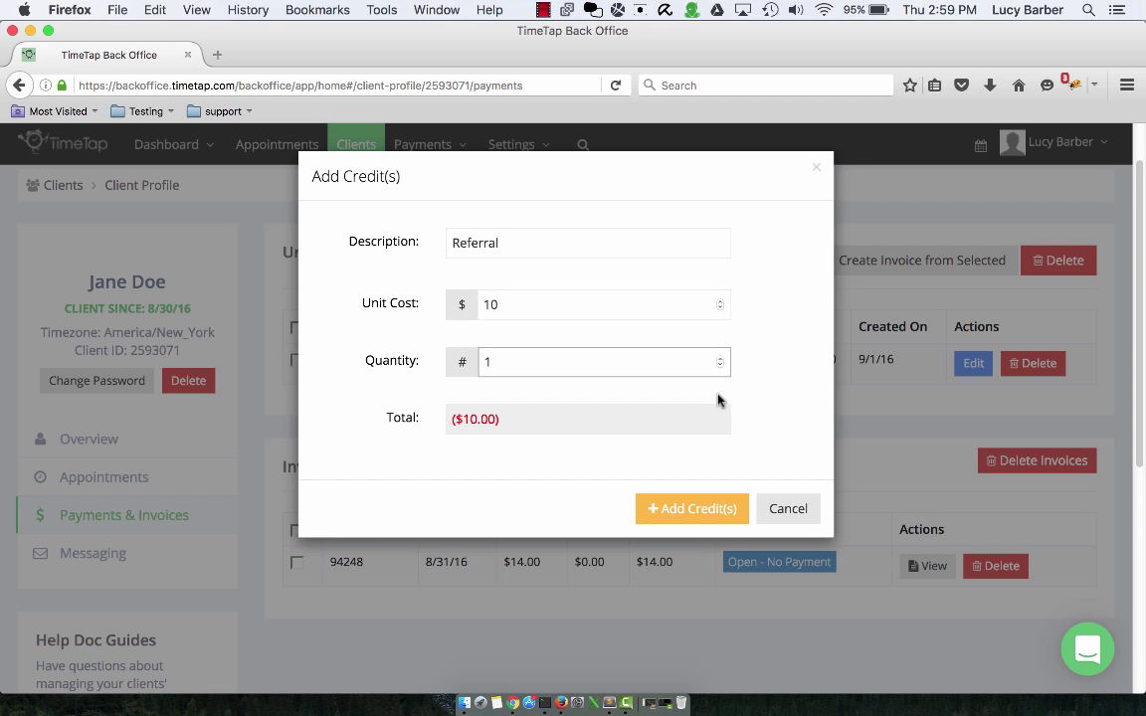
pyautogui.click(694, 510)
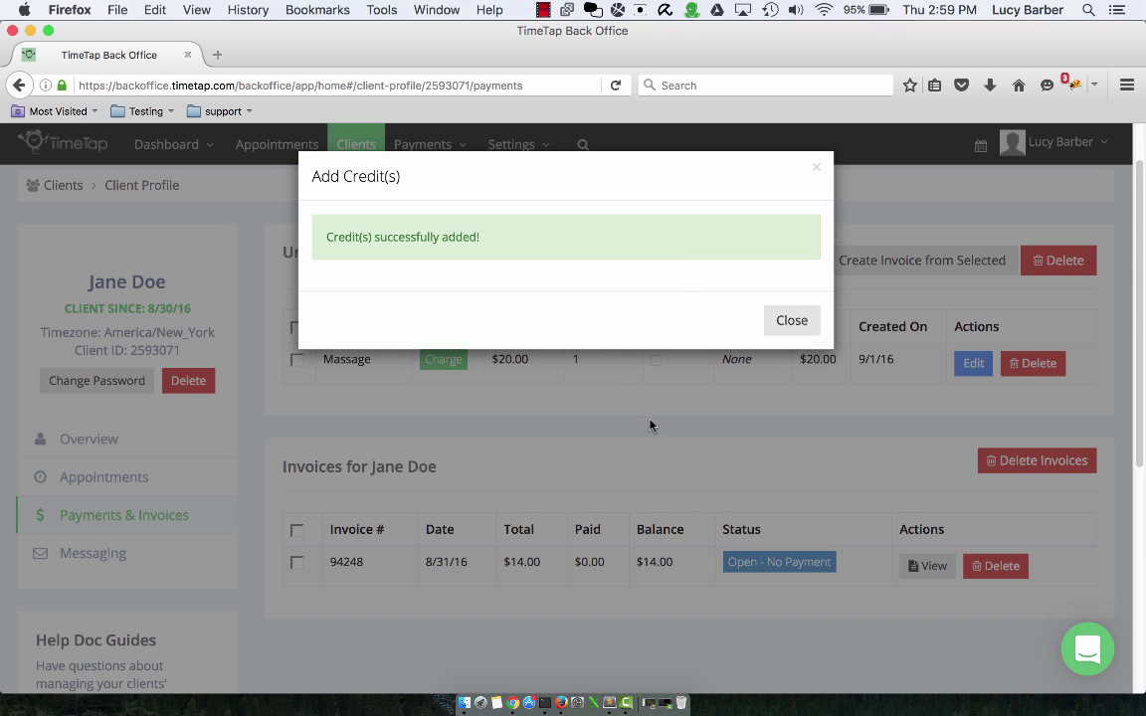
pyautogui.click(629, 399)
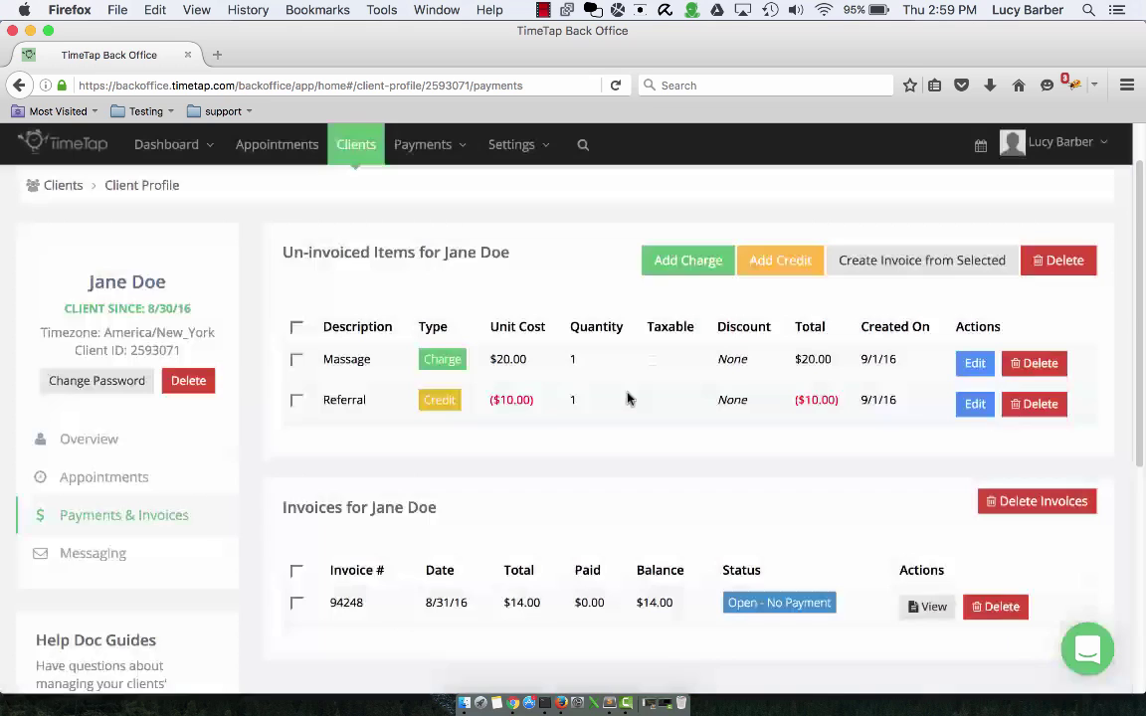
# - Select the Massage charge and Referral credit and create a $10.00 invoice from them
pyautogui.click(298, 360)
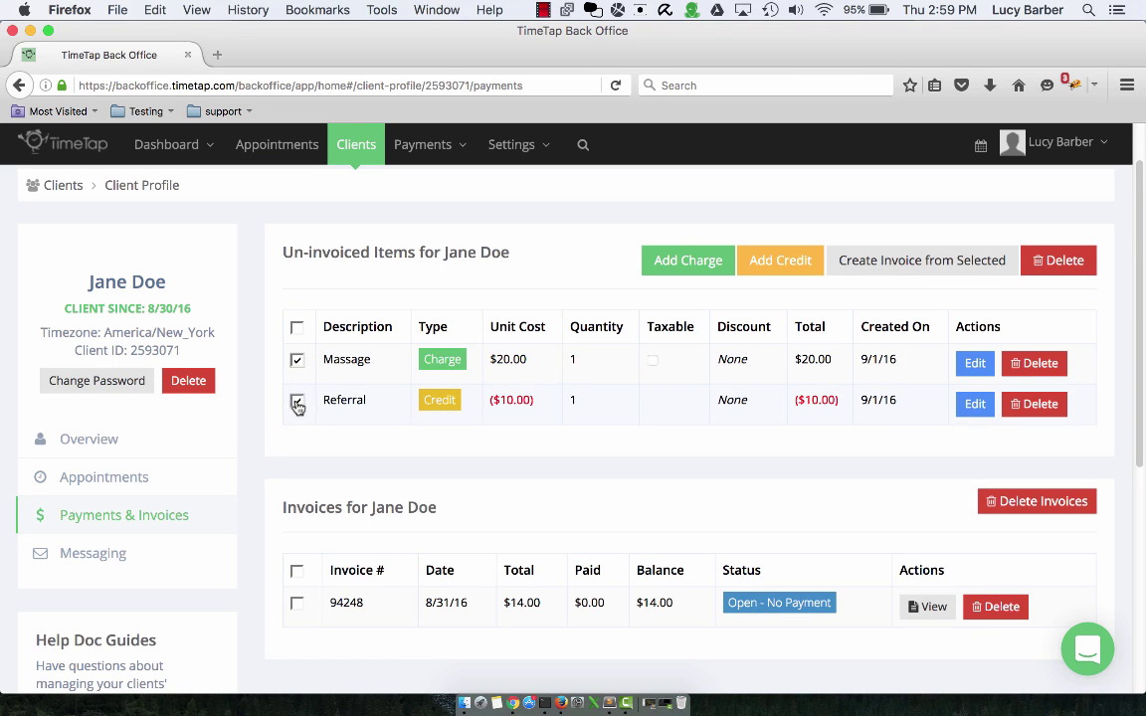
pyautogui.click(298, 402)
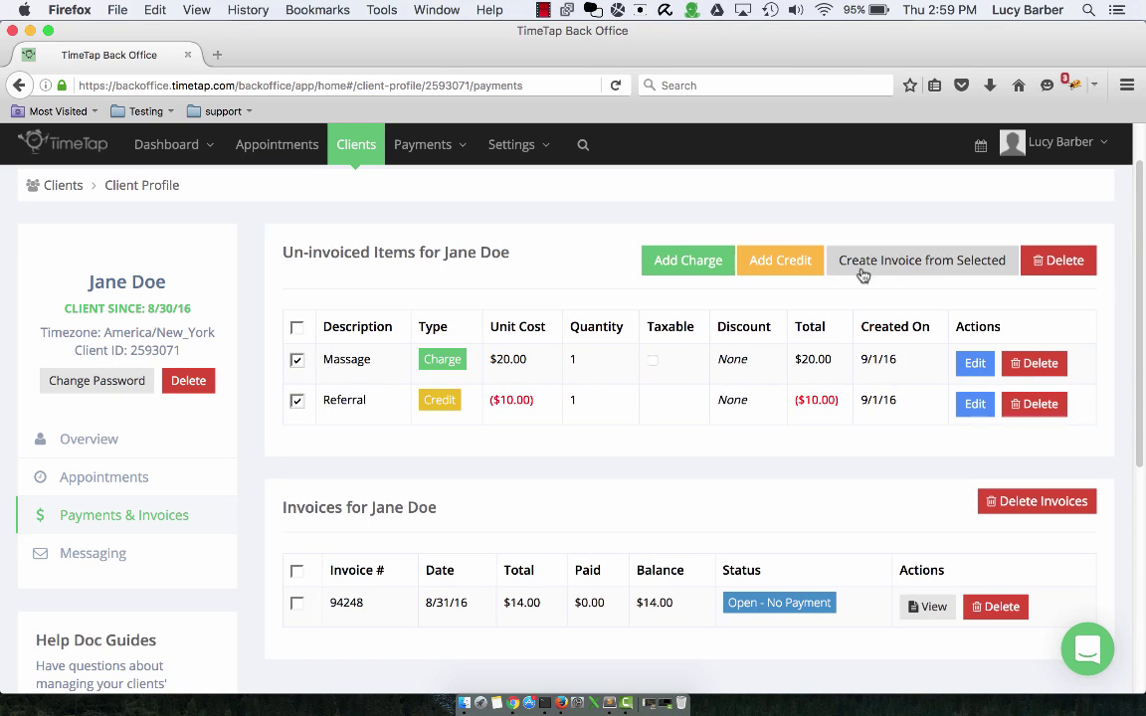
pyautogui.click(936, 267)
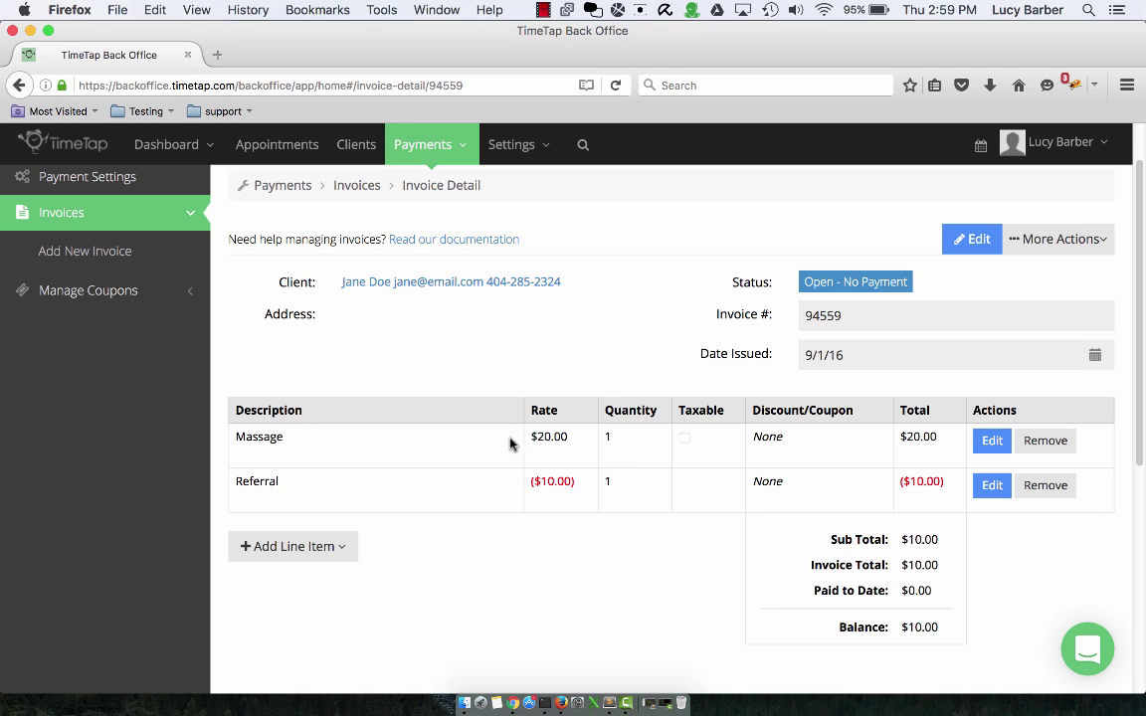
pyautogui.click(470, 282)
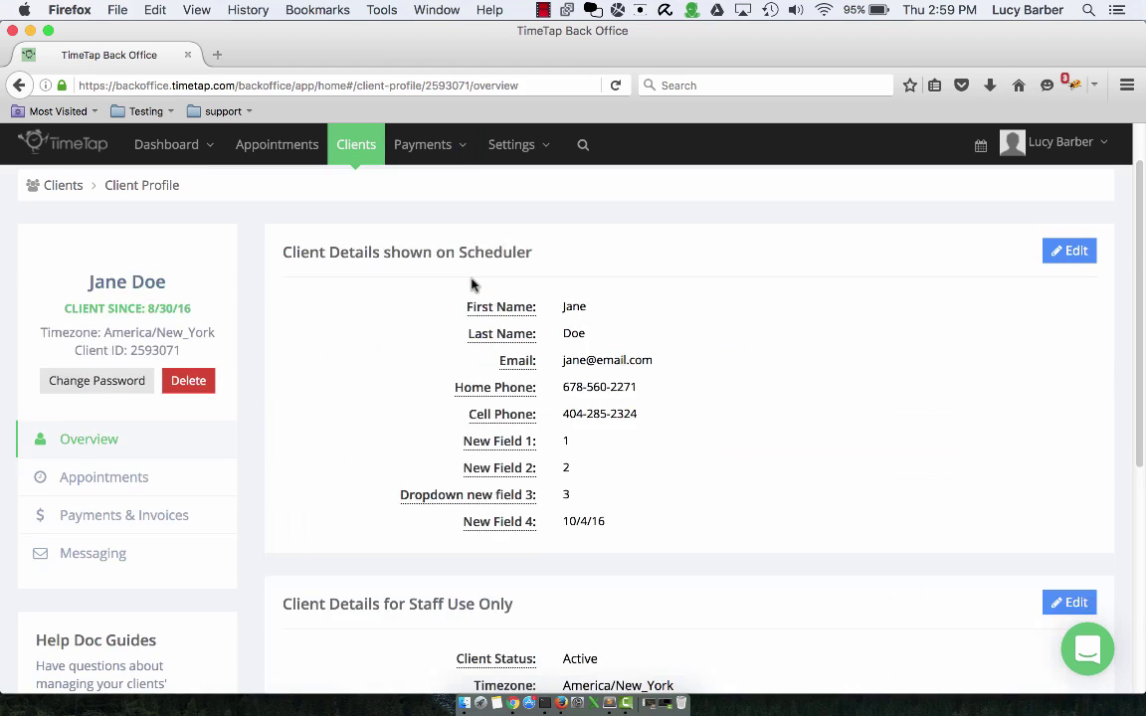
# - Check the new invoice under Payments & Invoices, then view the client's sent emails and texts
pyautogui.click(160, 516)
pyautogui.scroll(-1, 353, 502)
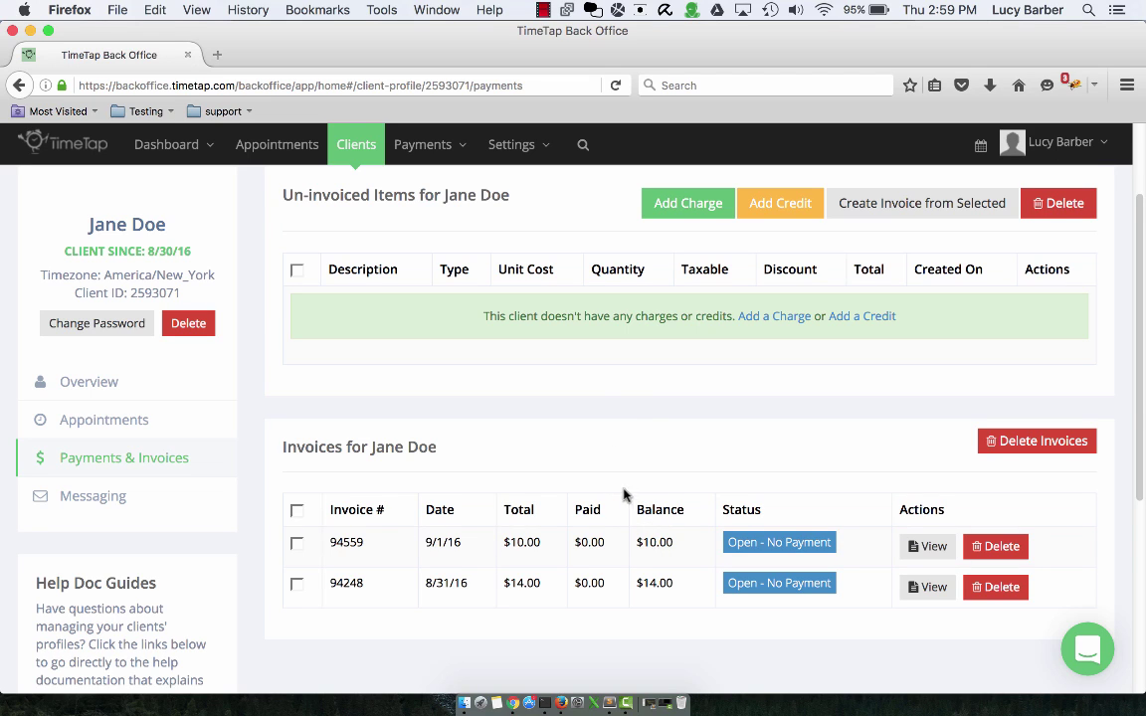
pyautogui.click(98, 503)
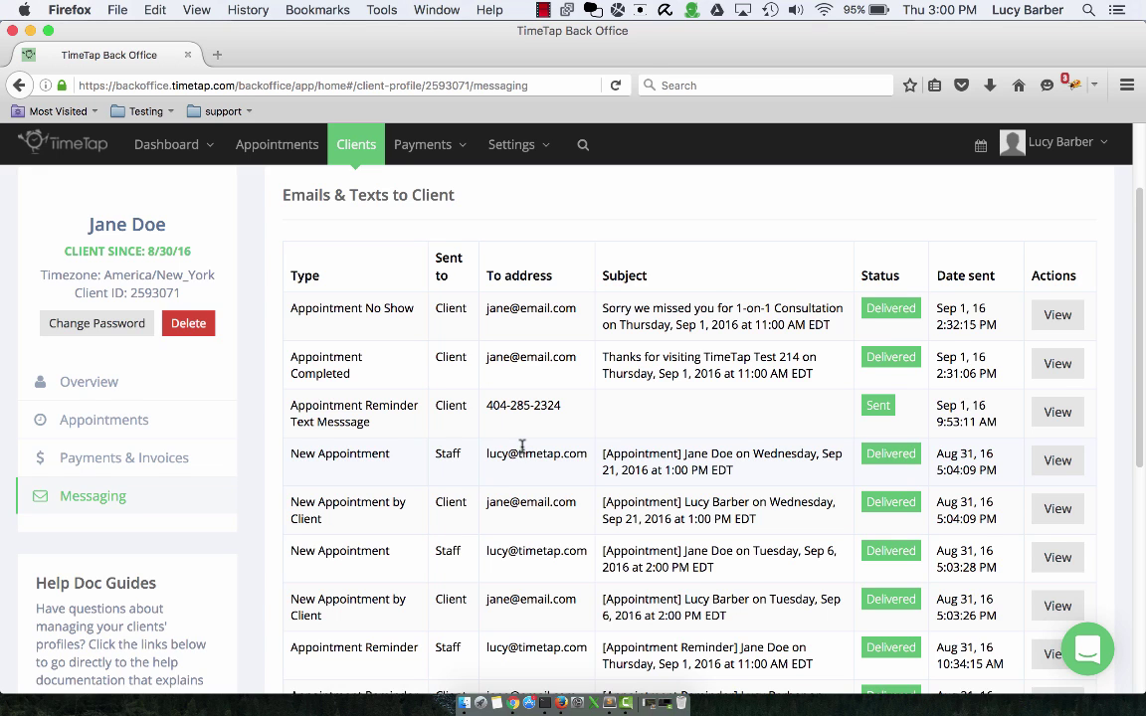
pyautogui.scroll(3, 519, 448)
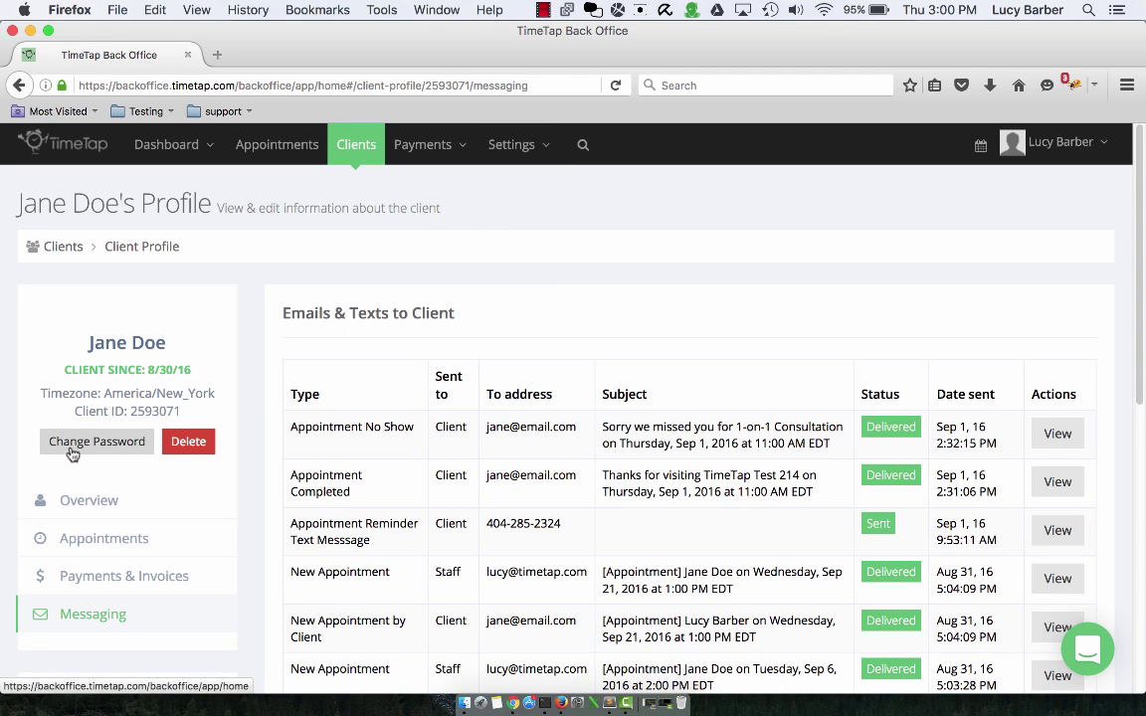
# - Save a new login password for the client, then open Settings > Scheduler Rules & Logic
pyautogui.click(91, 514)
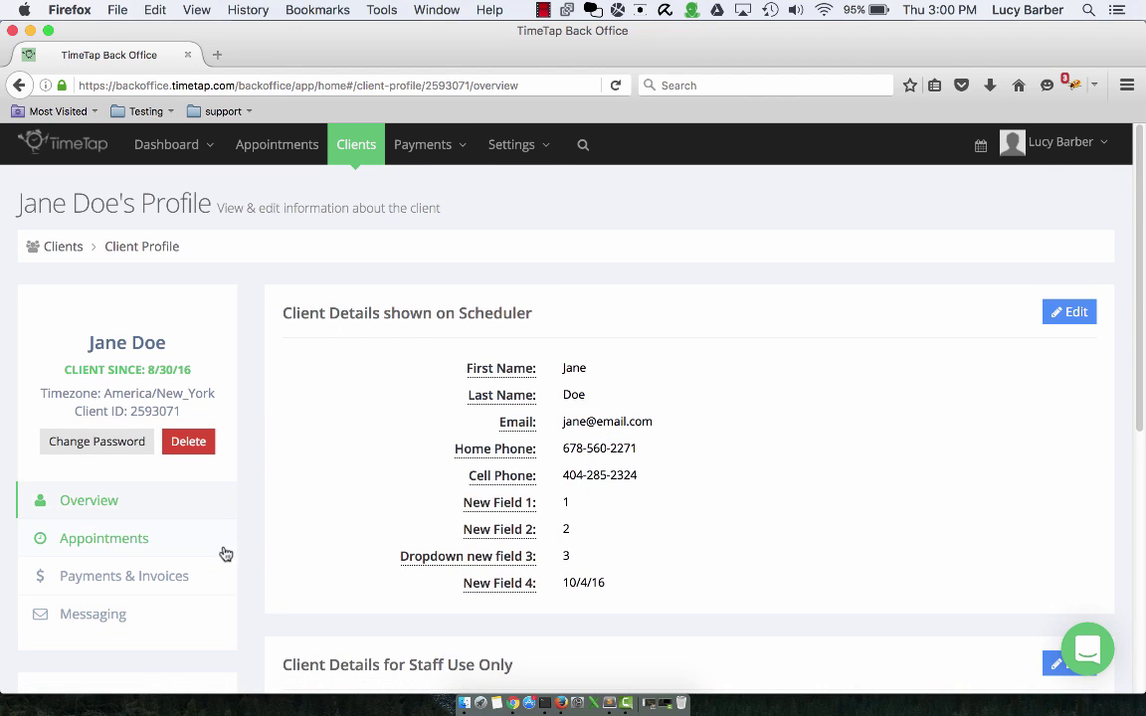
pyautogui.click(97, 444)
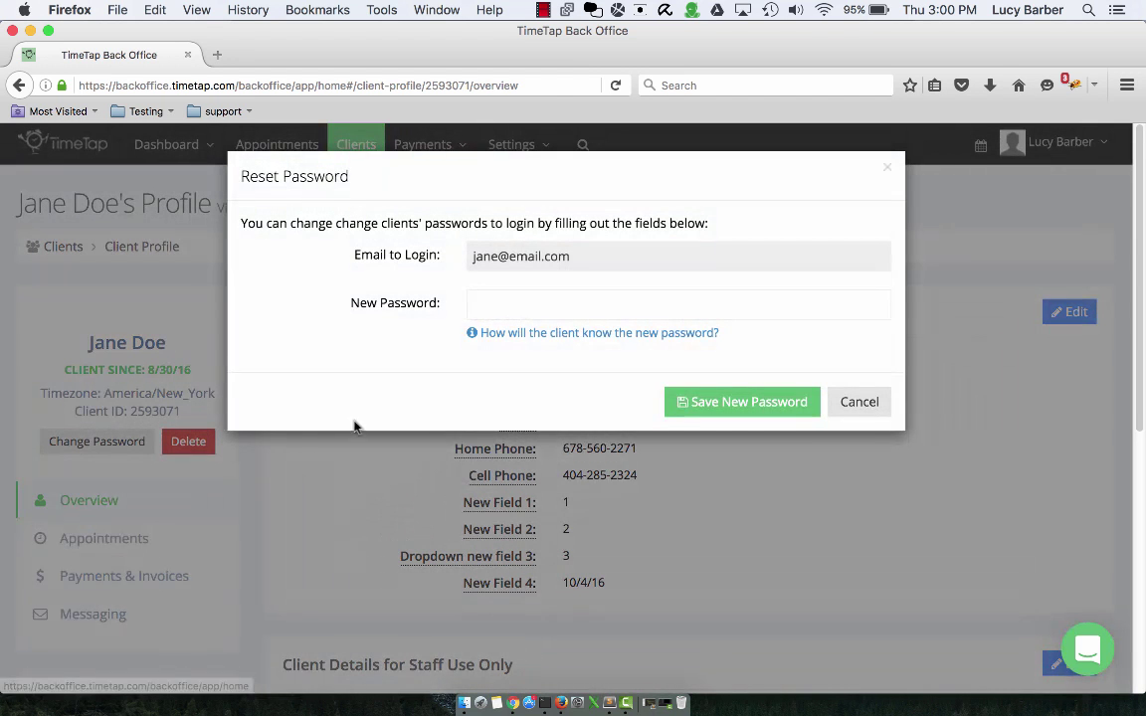
pyautogui.click(665, 294)
pyautogui.write('1234')
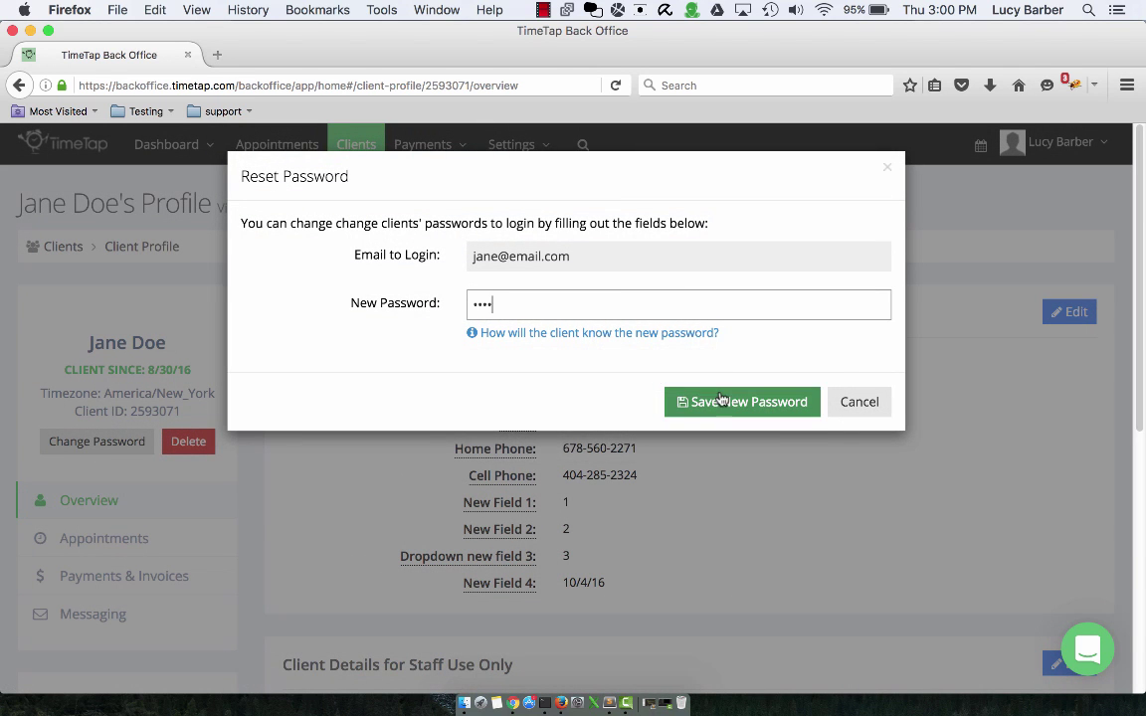
pyautogui.click(735, 402)
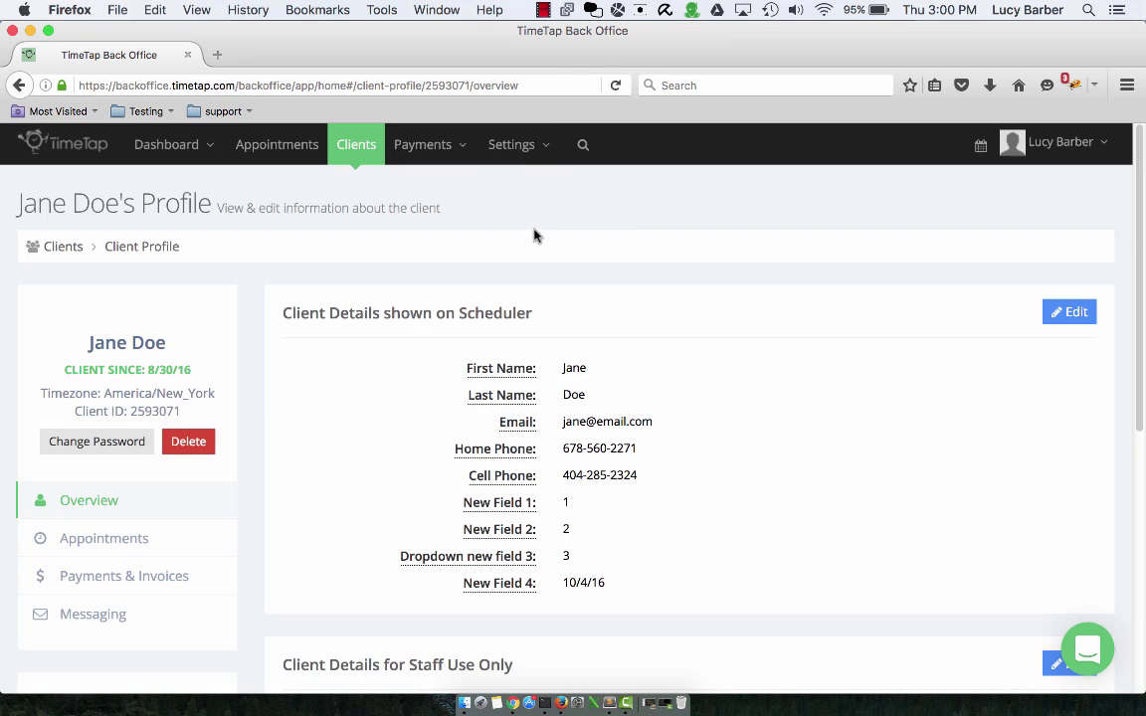
pyautogui.click(521, 147)
pyautogui.click(544, 199)
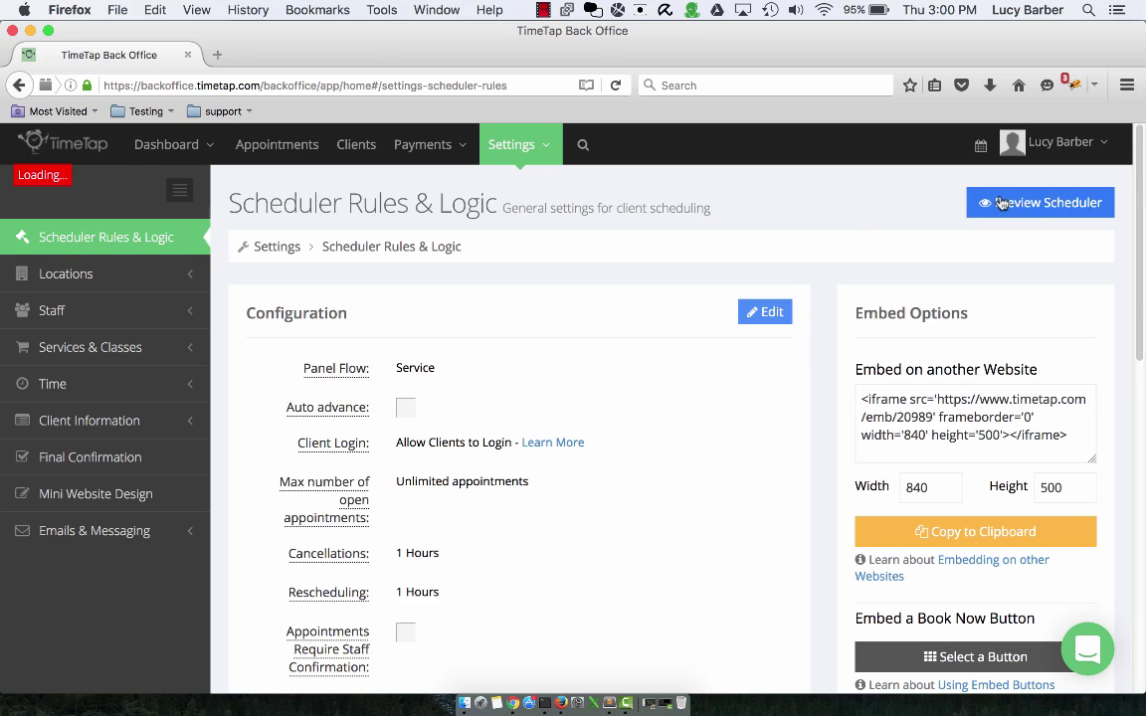
# - Preview the booking scheduler and log in with the client's e-mail and password
pyautogui.click(981, 200)
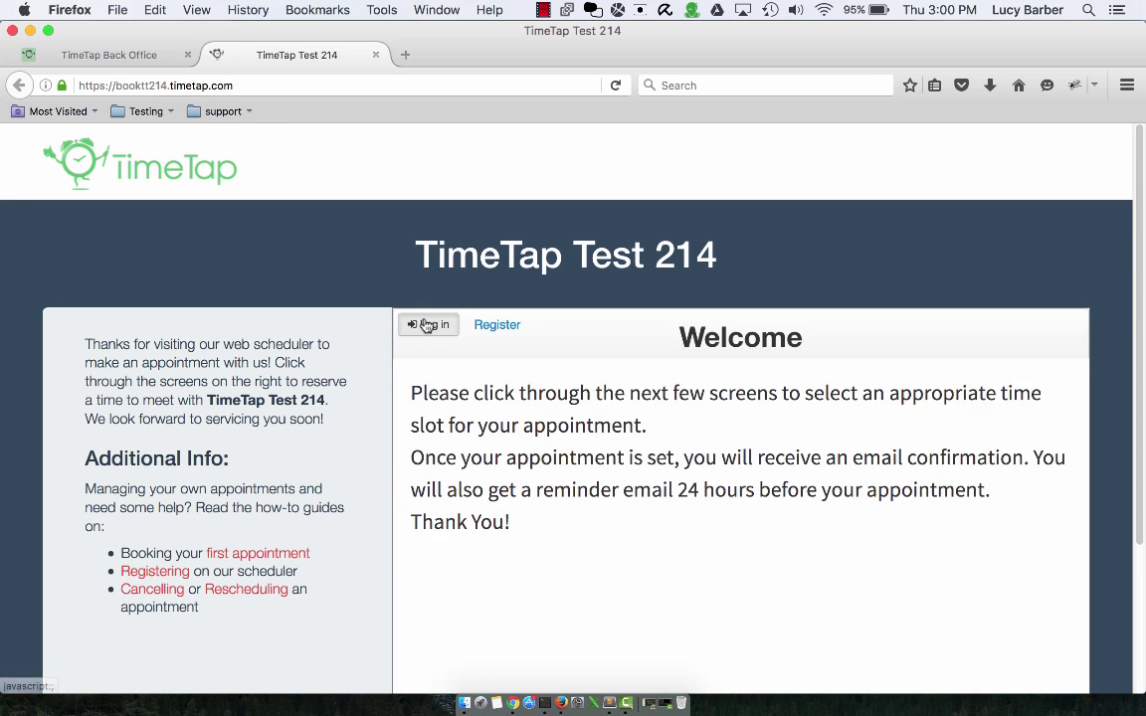
pyautogui.click(429, 326)
pyautogui.click(619, 452)
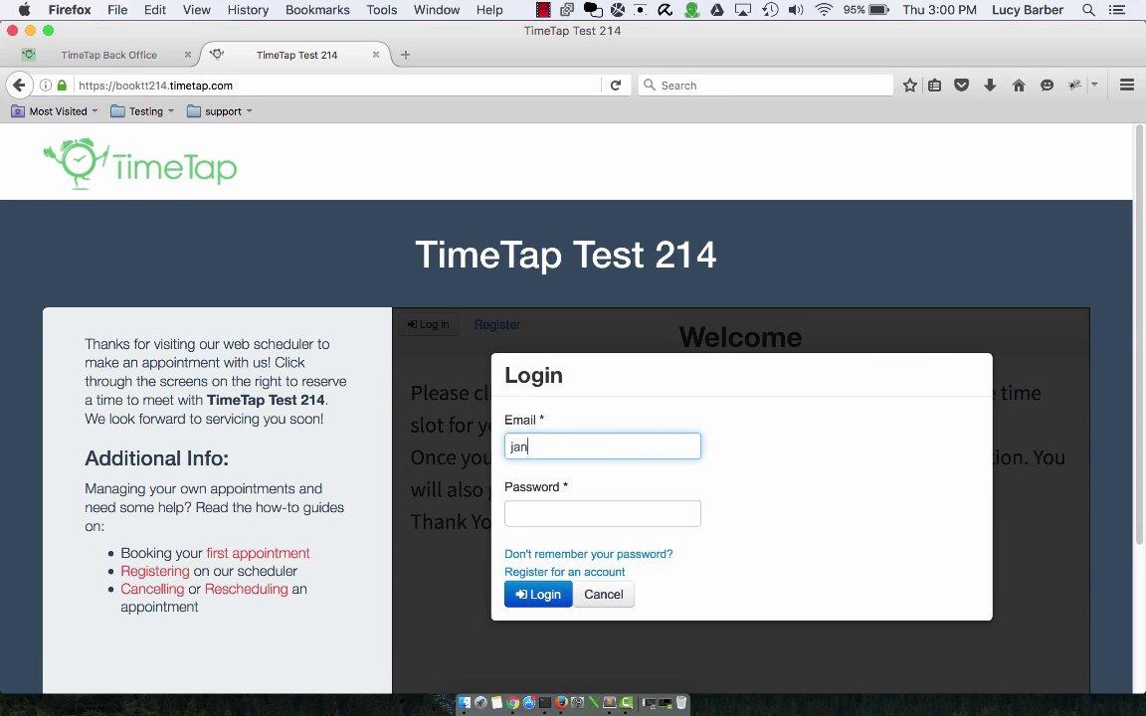
pyautogui.write('jane@email.com')
pyautogui.press('Tab')
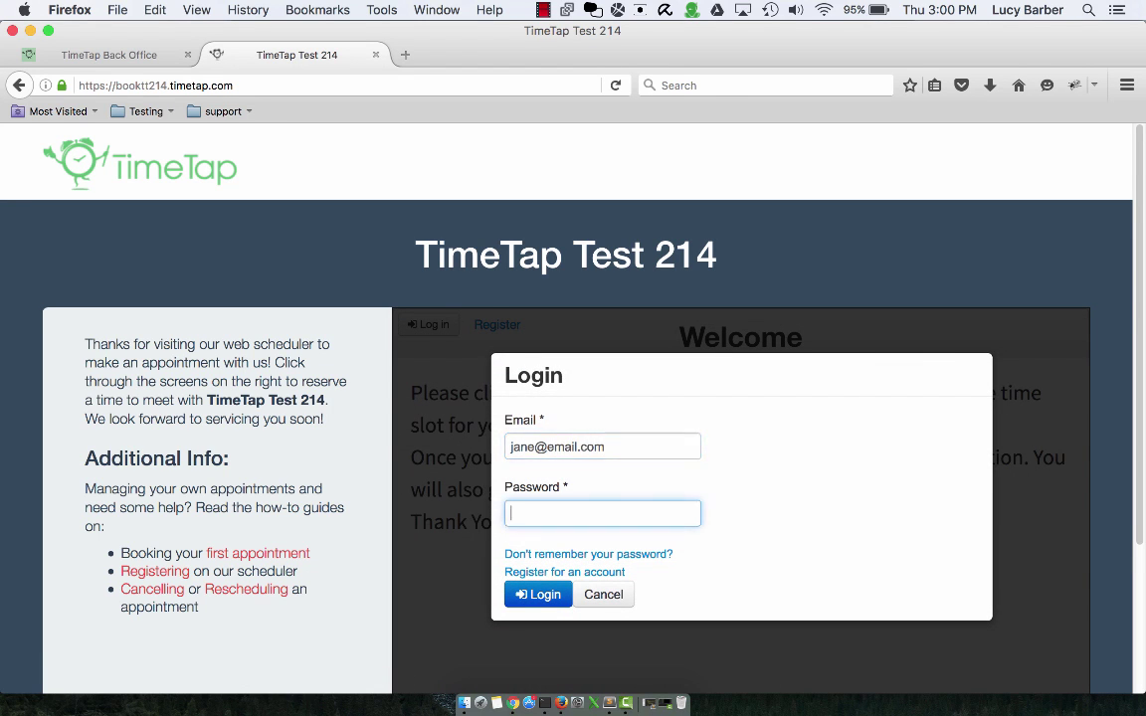
pyautogui.click(514, 596)
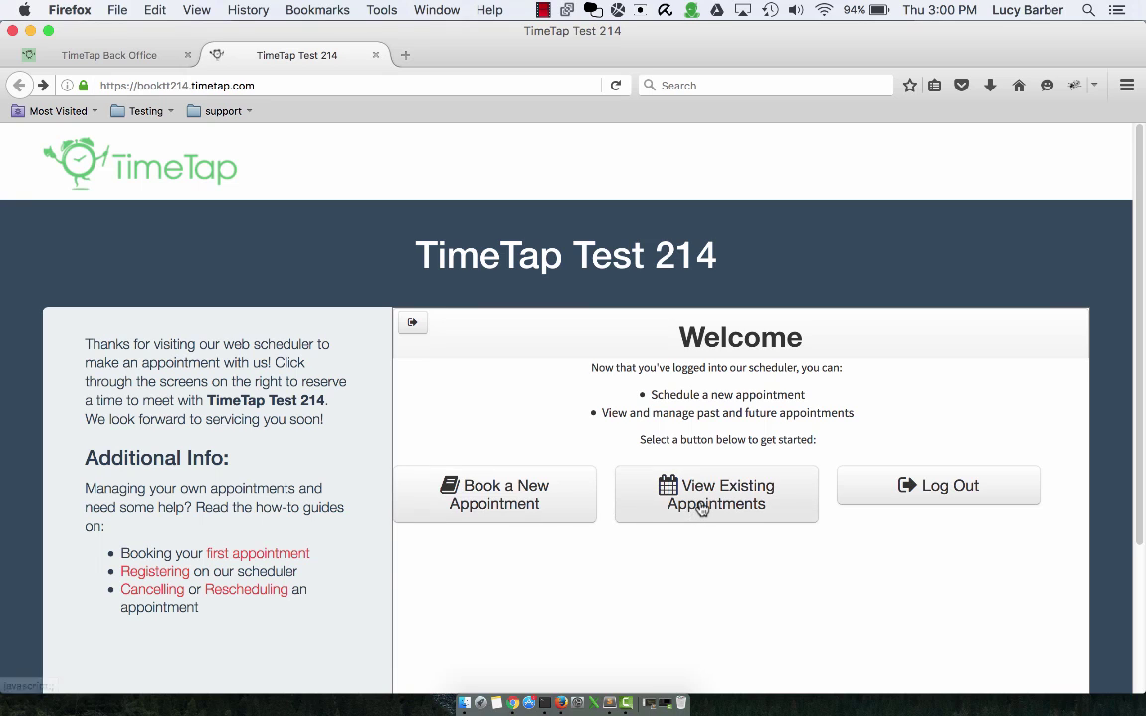
# - Check existing appointments, then pick 1-on-1 Consultation on Sep 2, 2016 at 11:00 AM
pyautogui.click(702, 505)
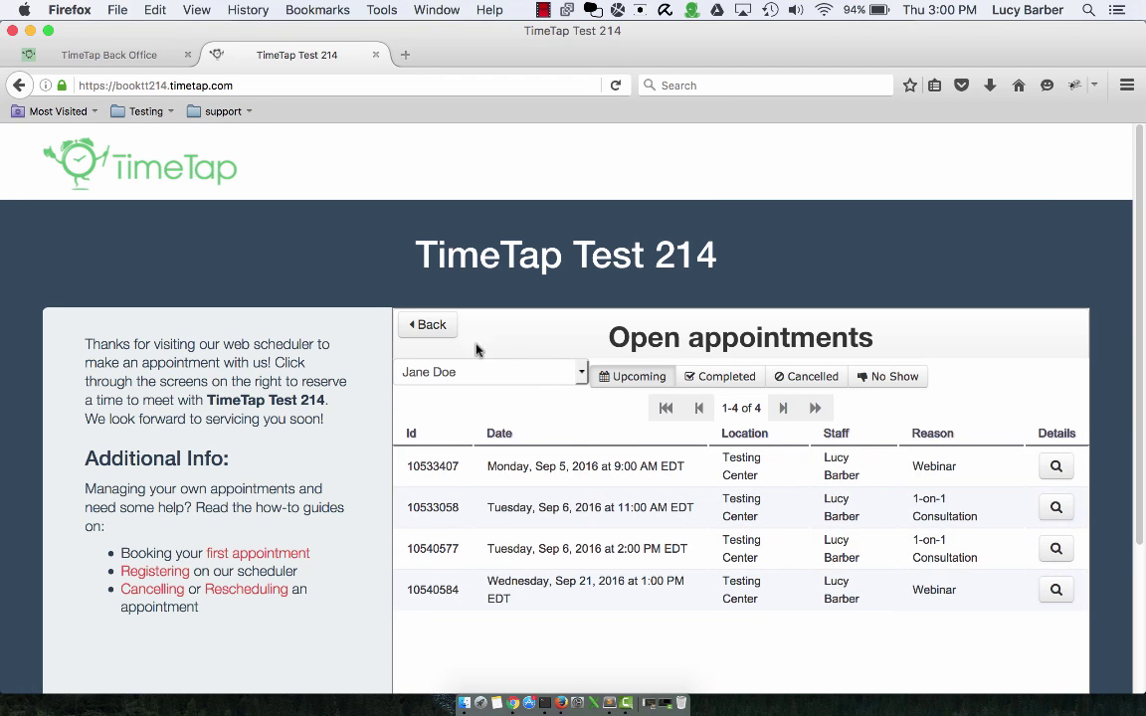
pyautogui.click(430, 323)
pyautogui.click(526, 497)
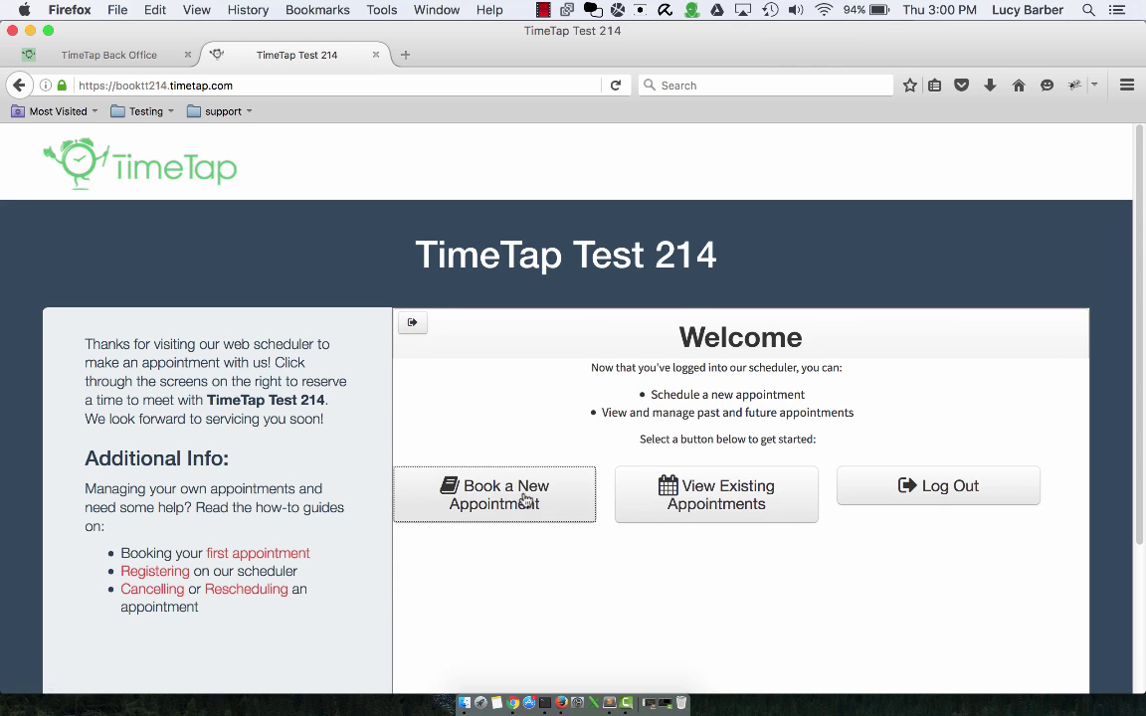
pyautogui.scroll(-2, 724, 420)
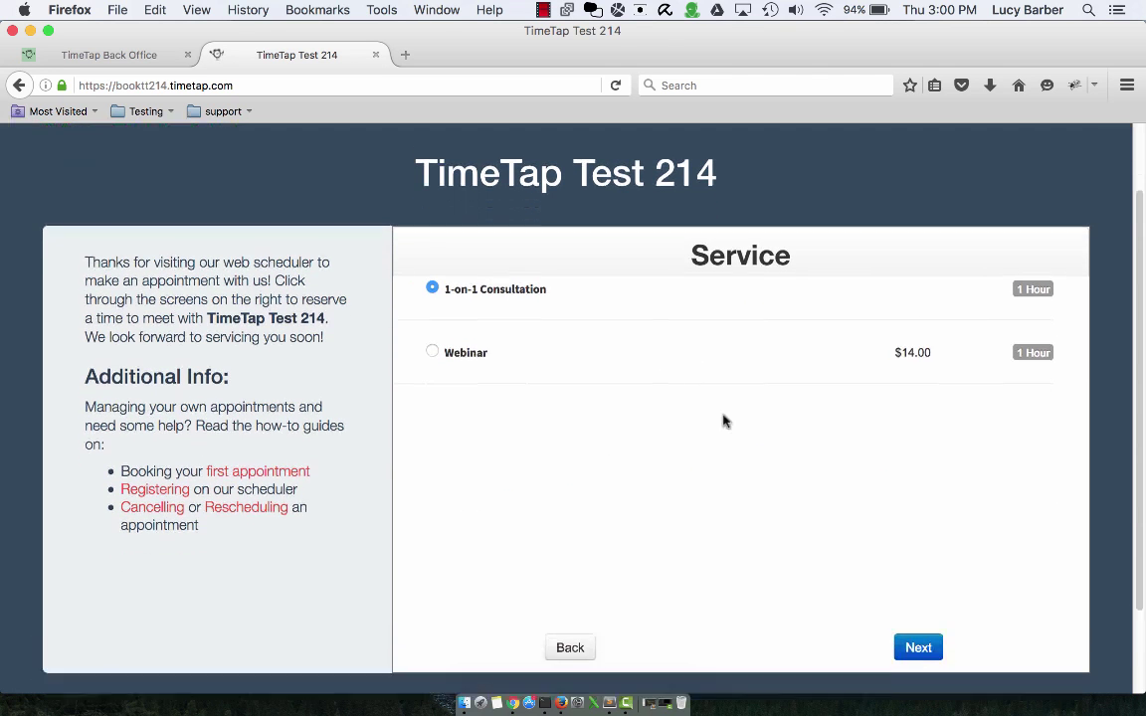
pyautogui.click(920, 619)
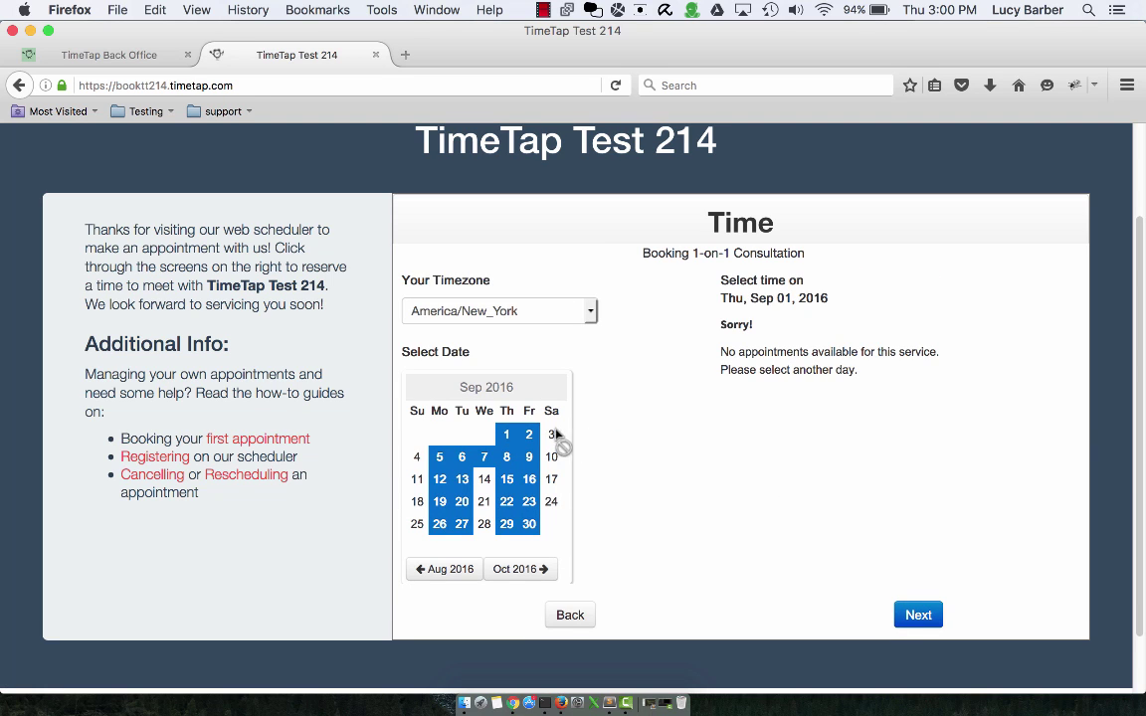
pyautogui.click(530, 435)
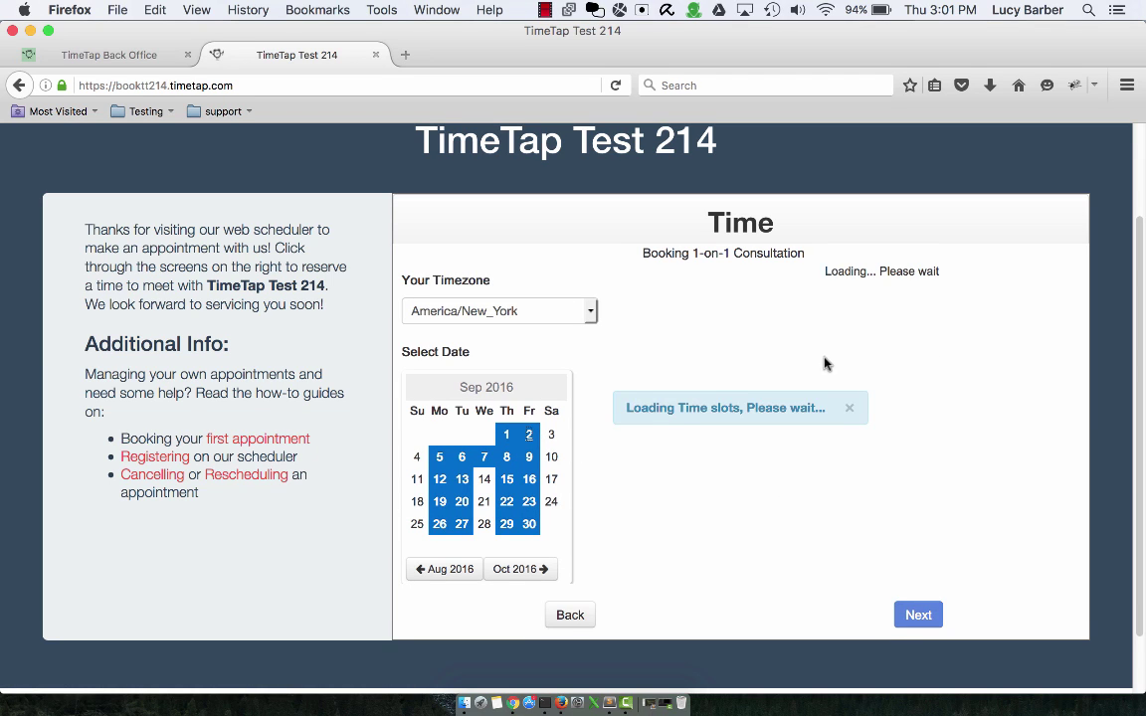
pyautogui.click(851, 369)
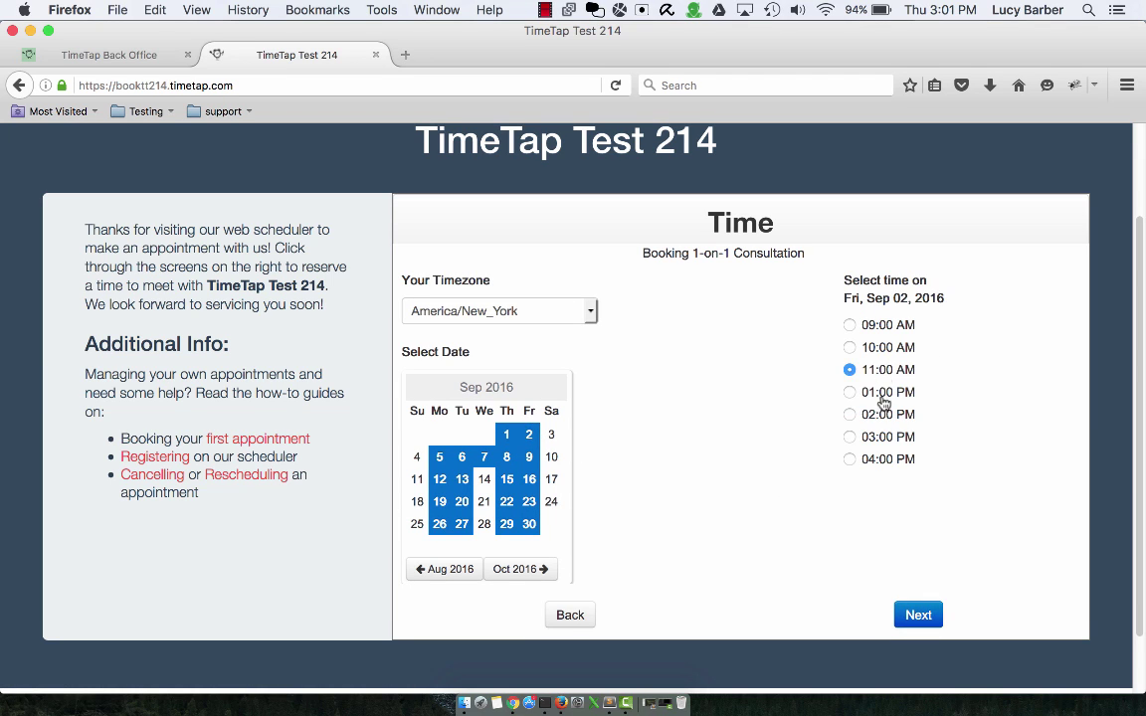
pyautogui.click(917, 617)
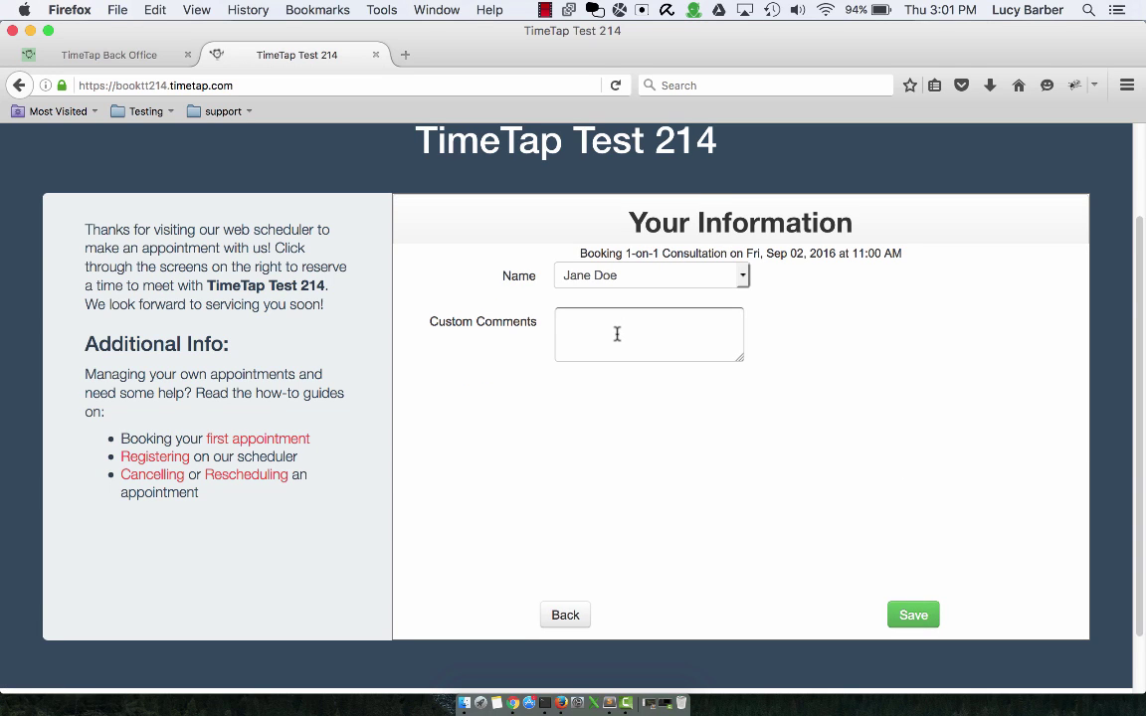